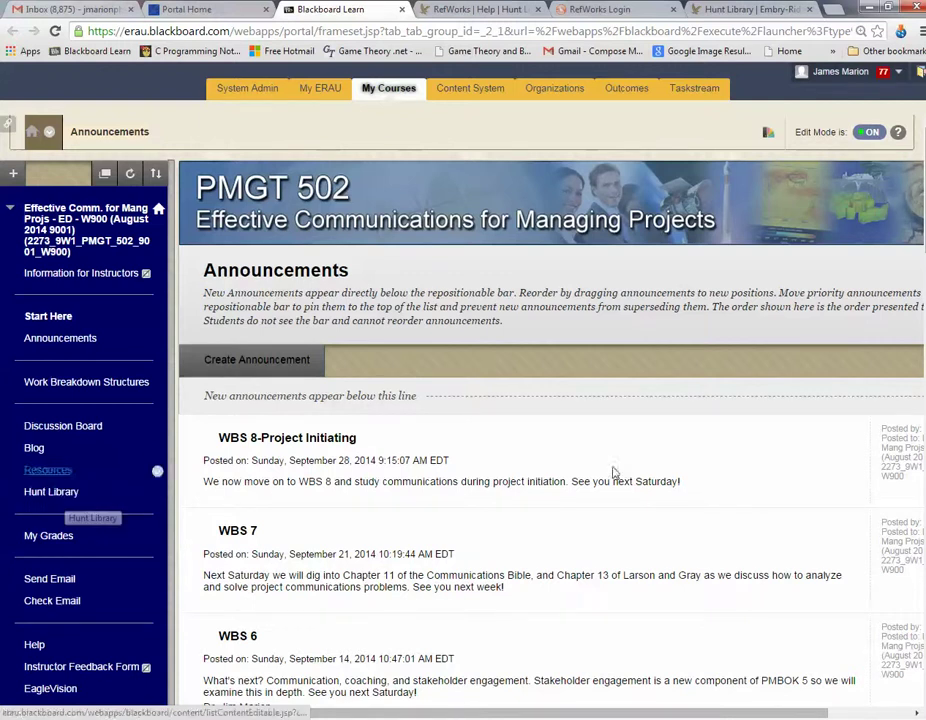
Step: Display the Hunt Library's 'RefWorks | Help' page in the browser
{"action": "left_click", "coordinate": [737, 12]}
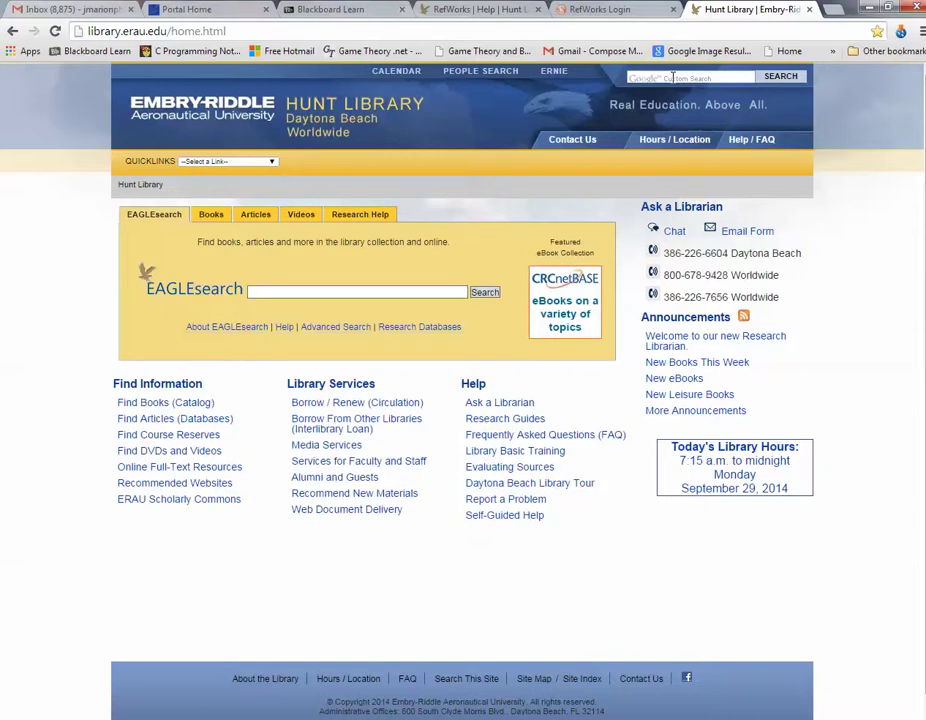
{"action": "left_click", "coordinate": [475, 9]}
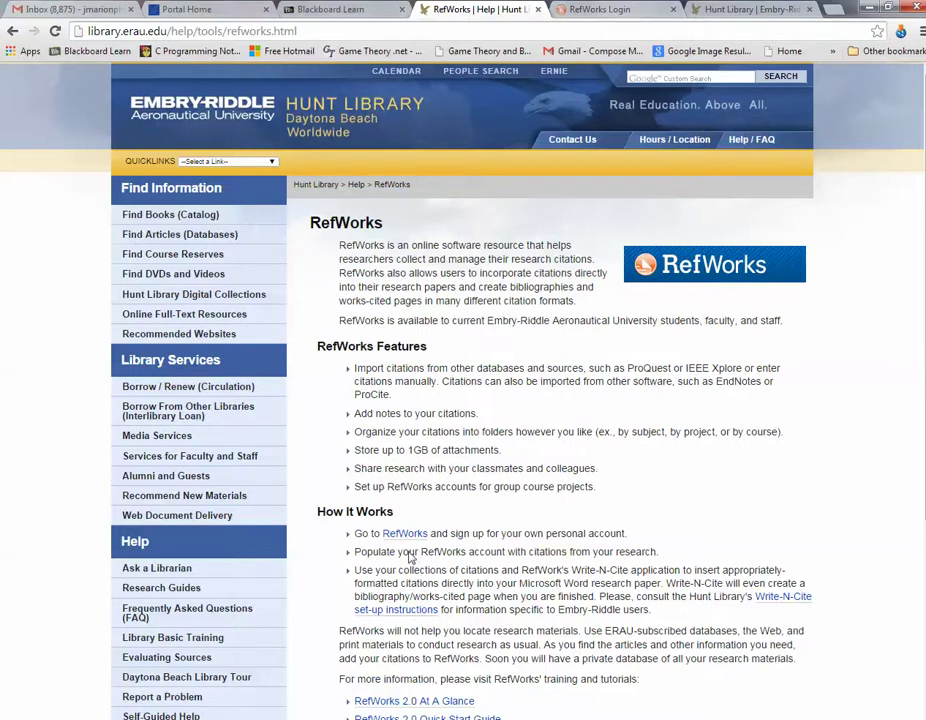
Step: Sign in to RefWorks with the account's login name and password
{"action": "left_click", "coordinate": [605, 9]}
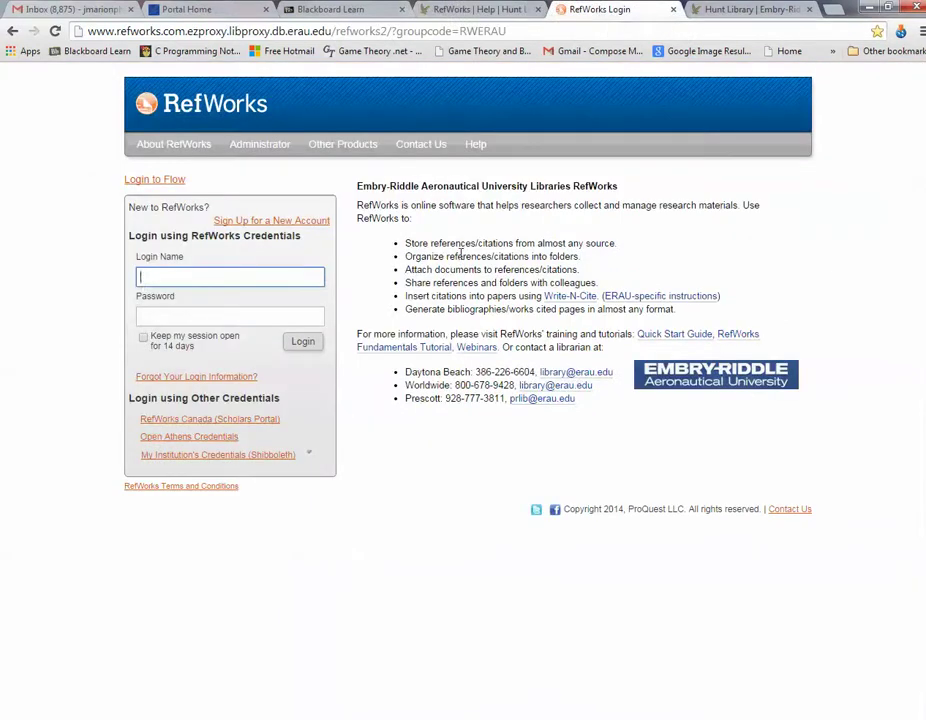
{"action": "key", "text": "Tab"}
{"action": "type", "text": "••••••••"}
{"action": "key", "text": "Return"}
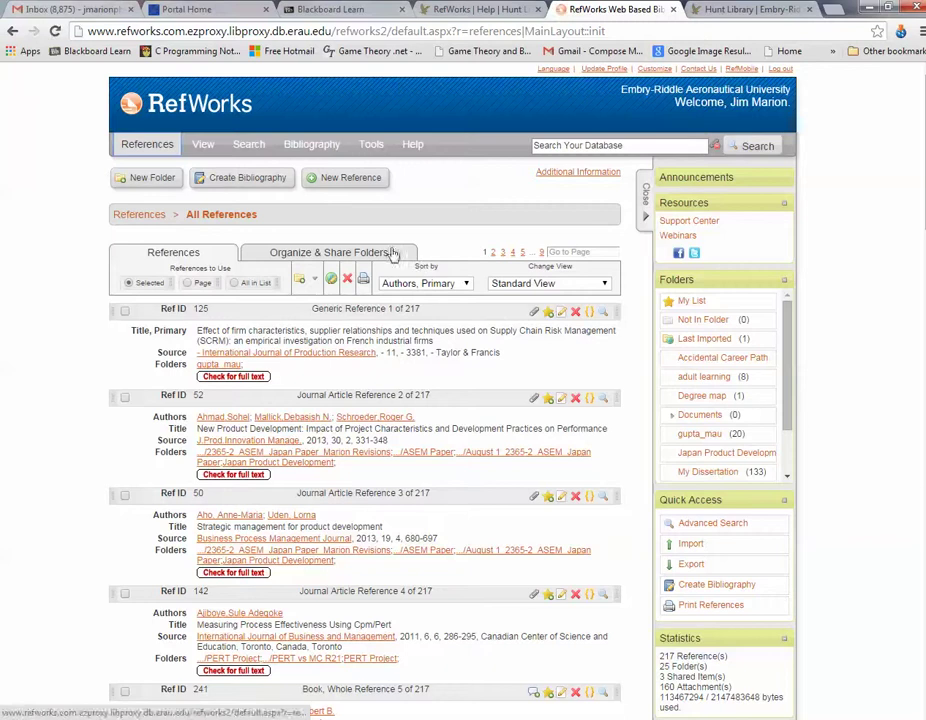
Step: Open the Japan Product Development folder, then go back to Organize & Share Folders
{"action": "scroll", "coordinate": [354, 398], "scroll_direction": "down", "scroll_amount": 10}
{"action": "scroll", "coordinate": [80, 425], "scroll_direction": "up", "scroll_amount": 10}
{"action": "left_click", "coordinate": [325, 253]}
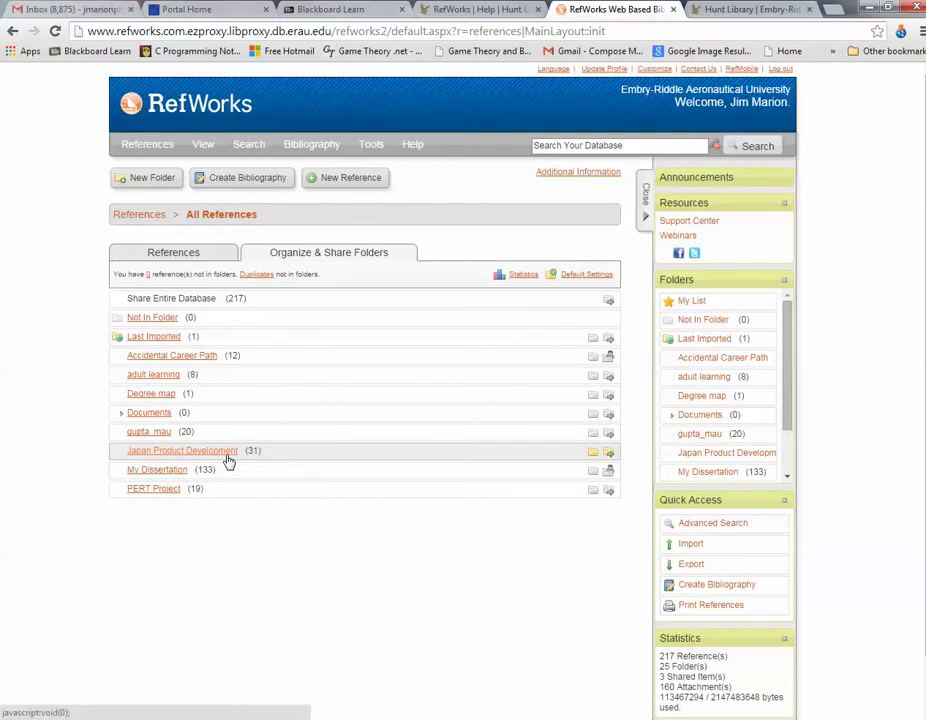
{"action": "left_click", "coordinate": [208, 460]}
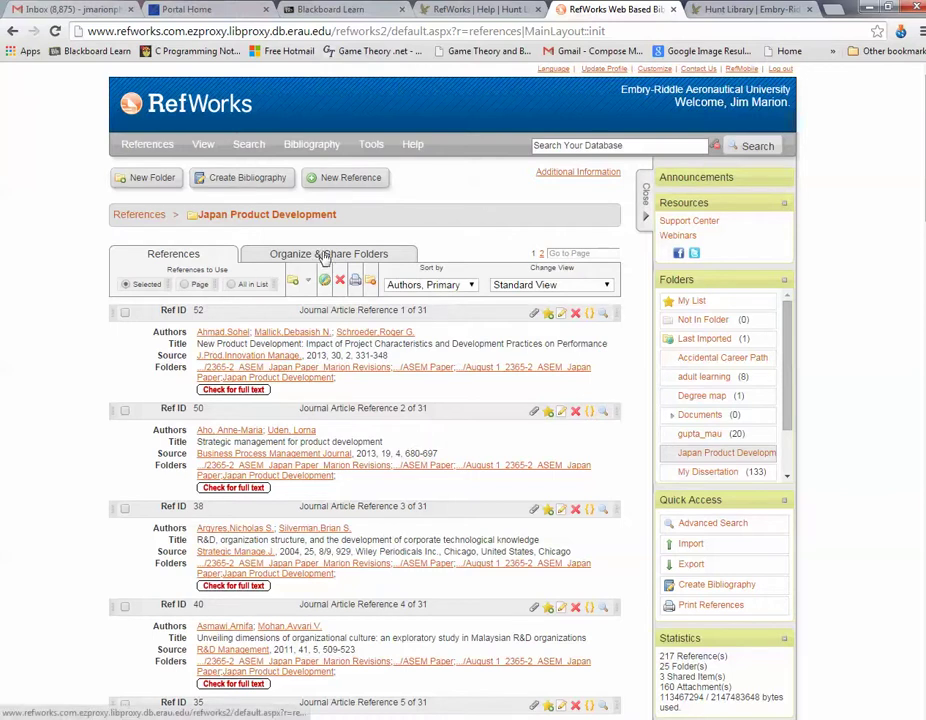
{"action": "mouse_move", "coordinate": [372, 145]}
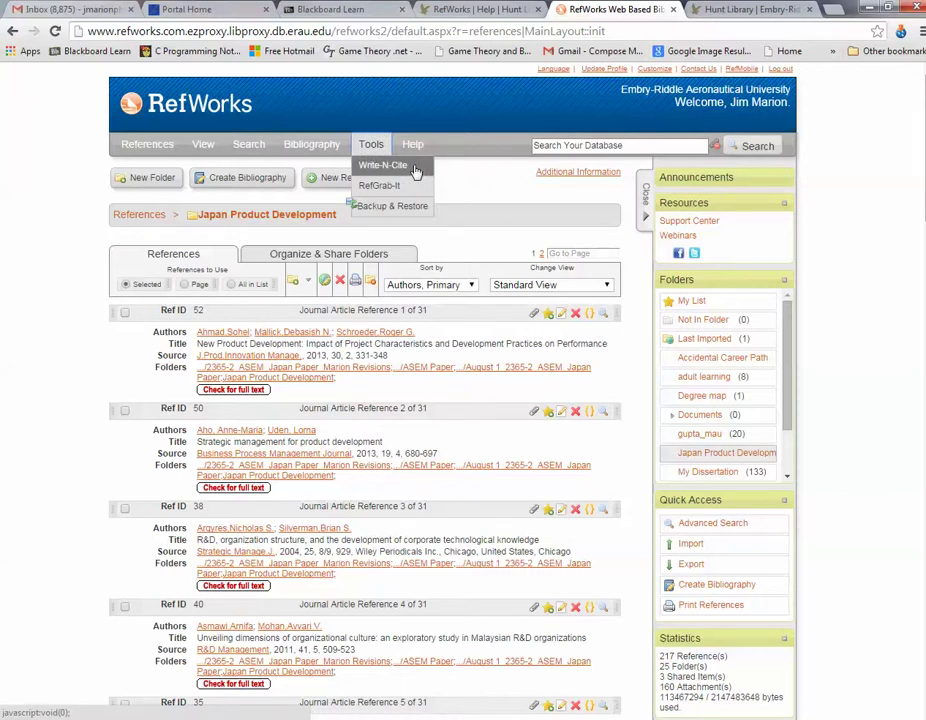
{"action": "left_click", "coordinate": [354, 258]}
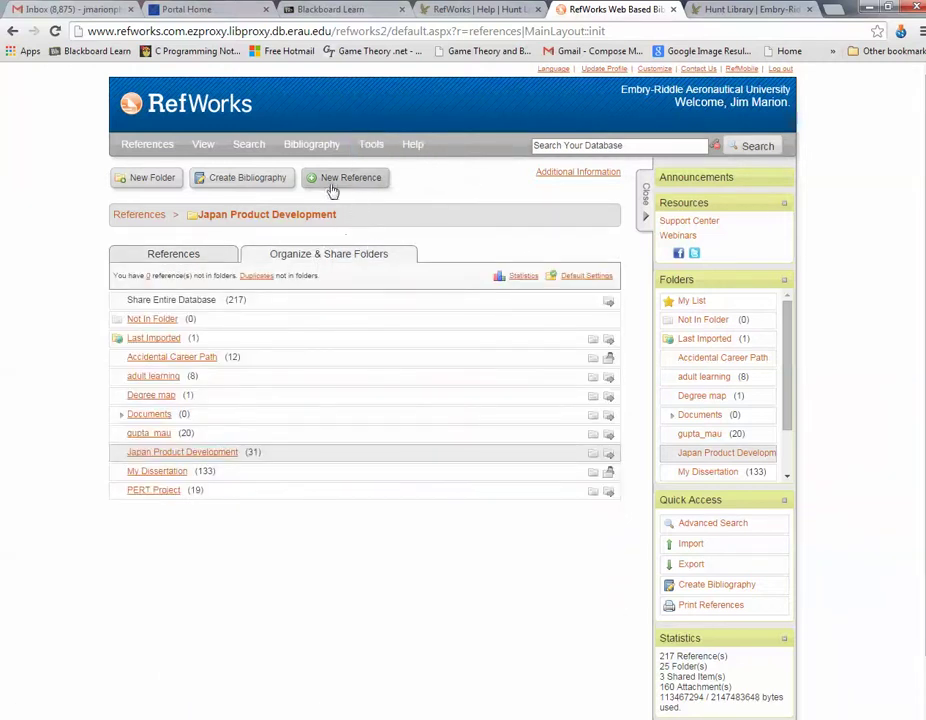
Step: Search EAGLESearch for 'project risk management' from the Hunt Library home page
{"action": "left_click", "coordinate": [768, 11]}
{"action": "left_click", "coordinate": [279, 291]}
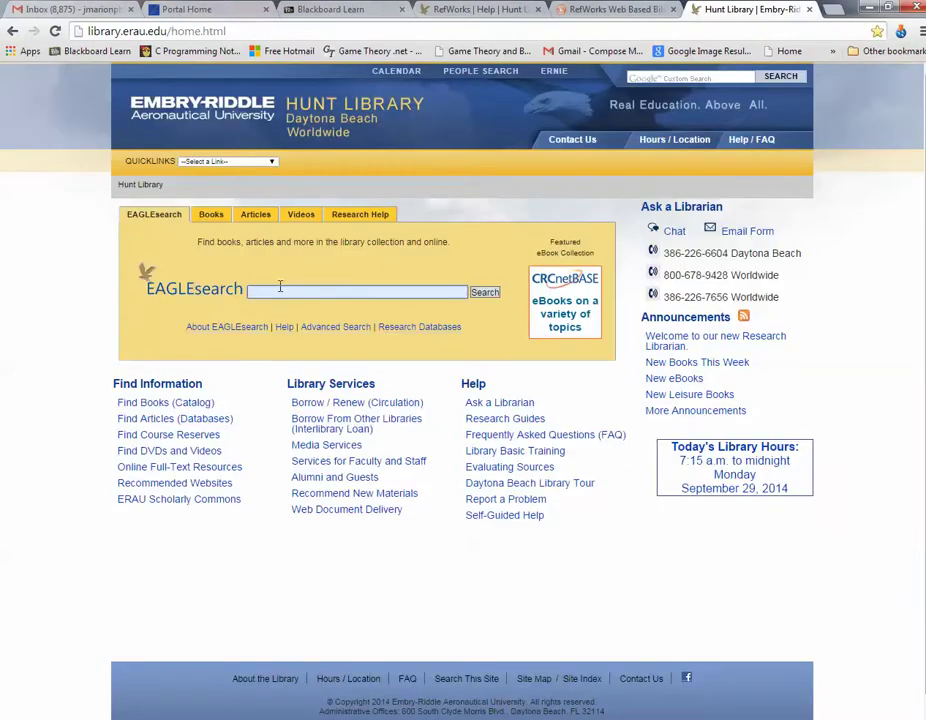
{"action": "type", "text": "project"}
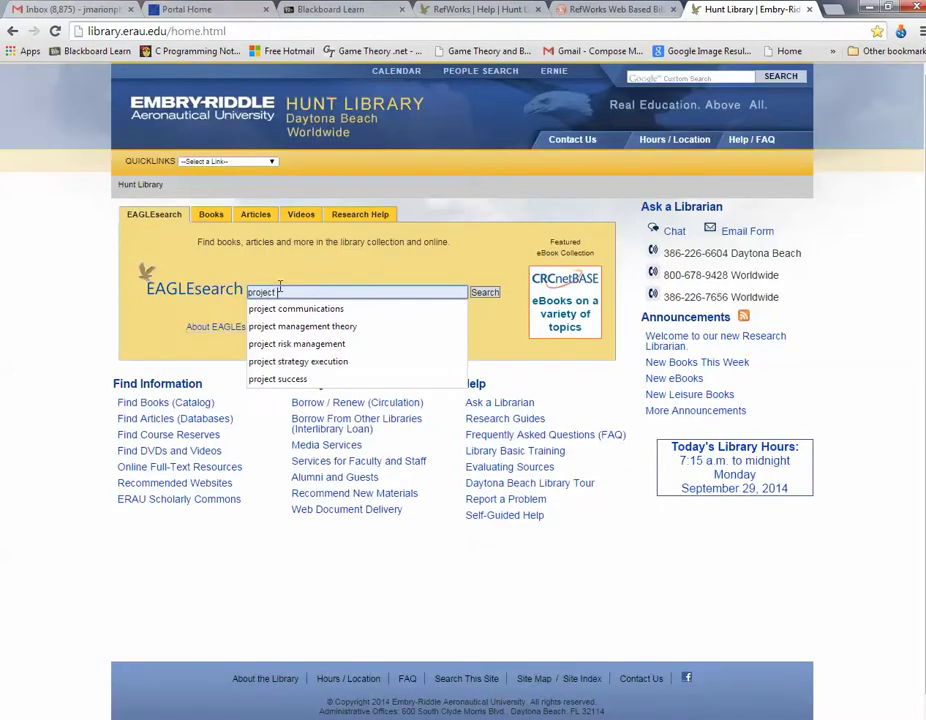
{"action": "type", "text": " ri"}
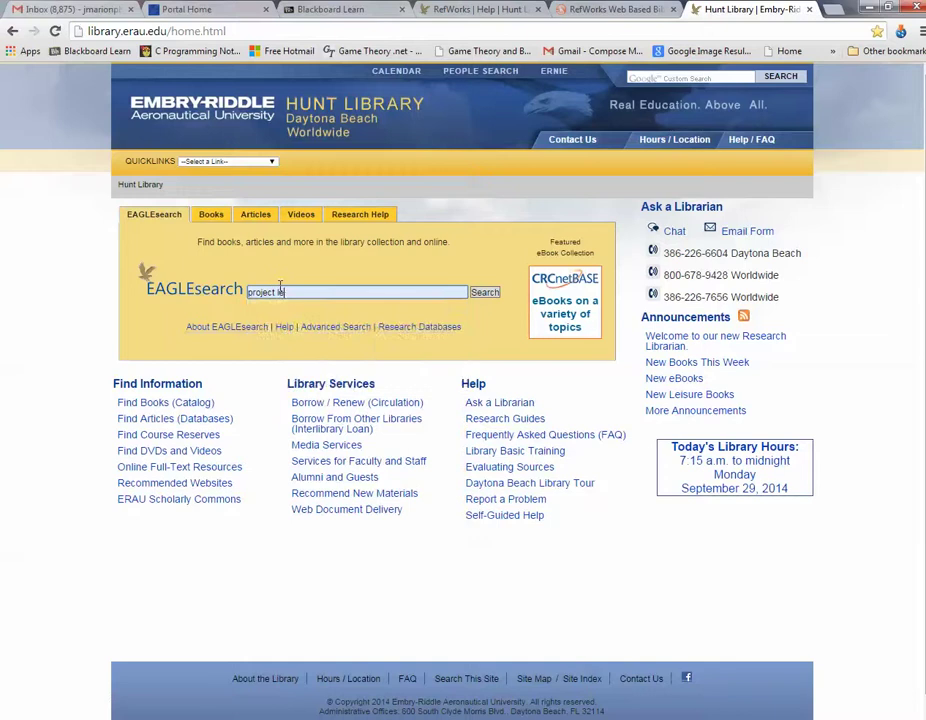
{"action": "key", "text": "BackSpace"}
{"action": "key", "text": "BackSpace"}
{"action": "key", "text": "Down"}
{"action": "key", "text": "Down"}
{"action": "key", "text": "Down"}
{"action": "left_click", "coordinate": [304, 349]}
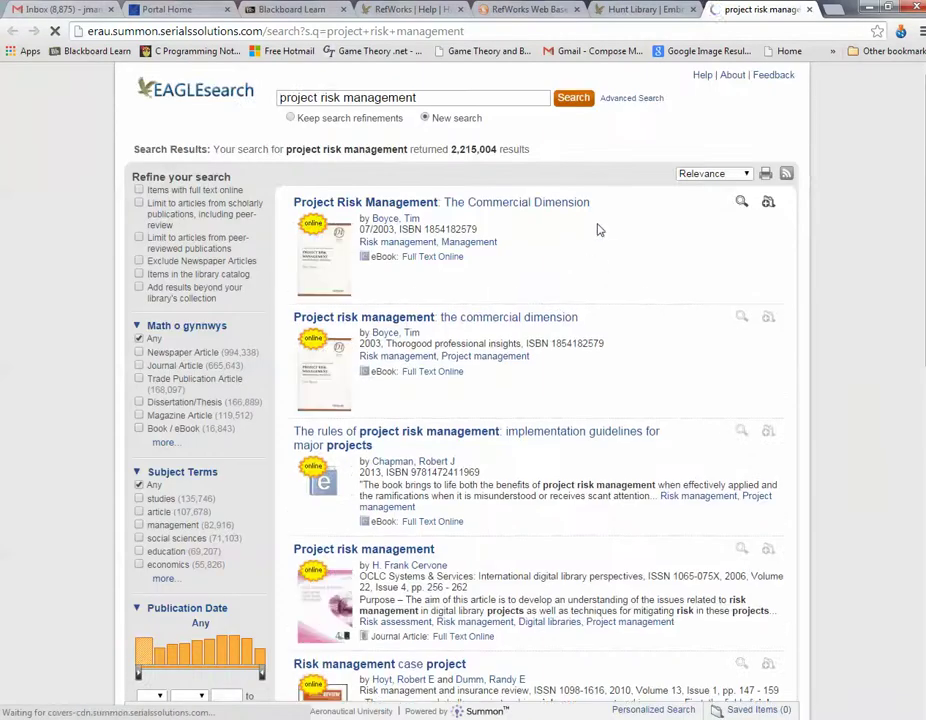
Step: Limit the results to full text online, Journal Article and peer-reviewed items
{"action": "left_click", "coordinate": [139, 191]}
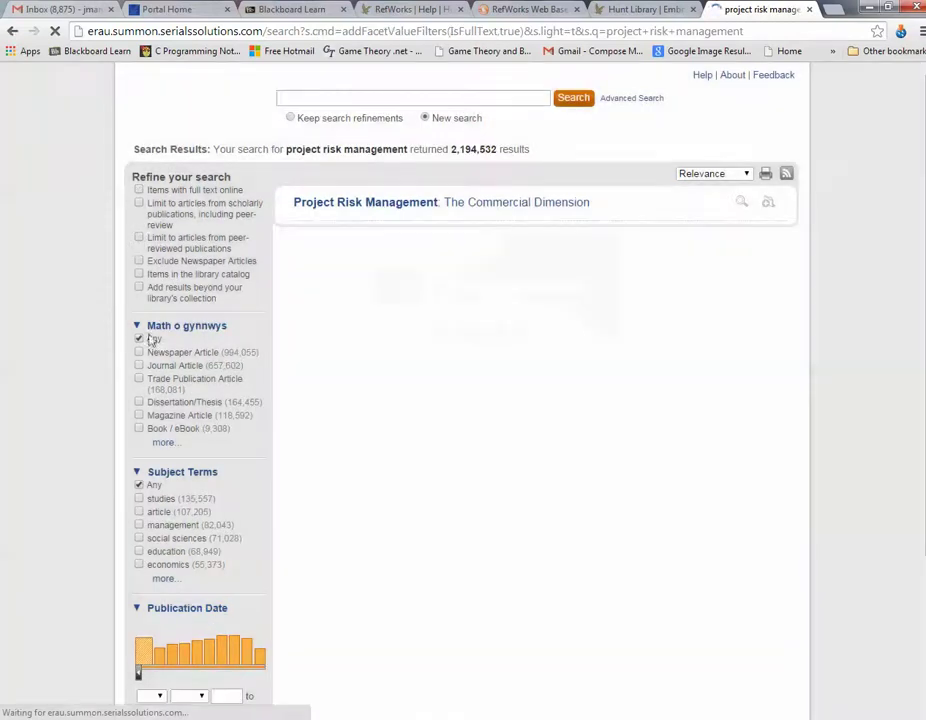
{"action": "left_click", "coordinate": [139, 365]}
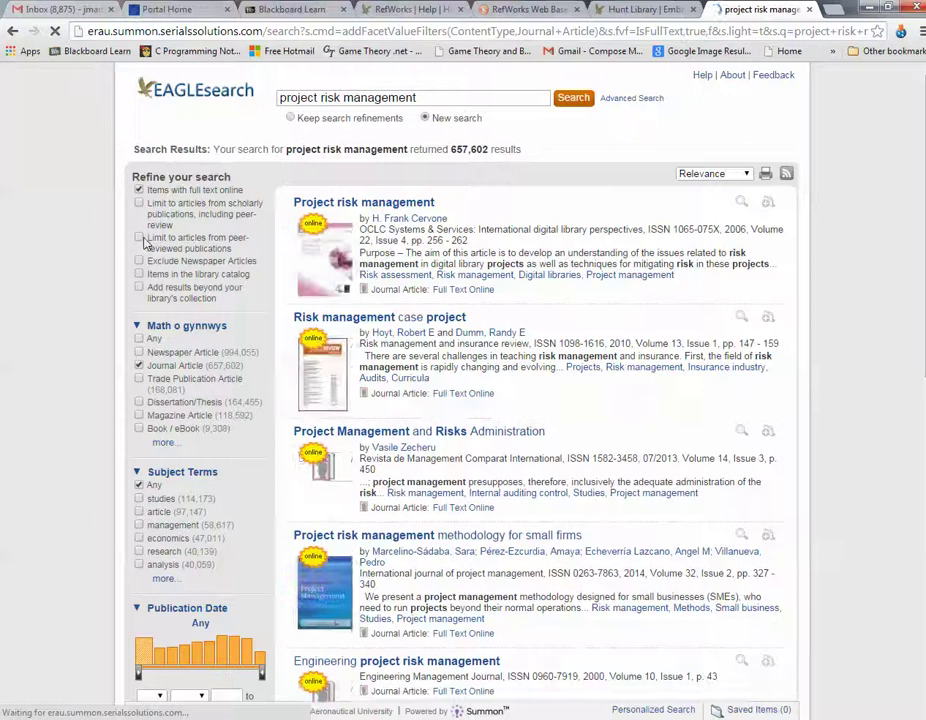
{"action": "left_click", "coordinate": [140, 238]}
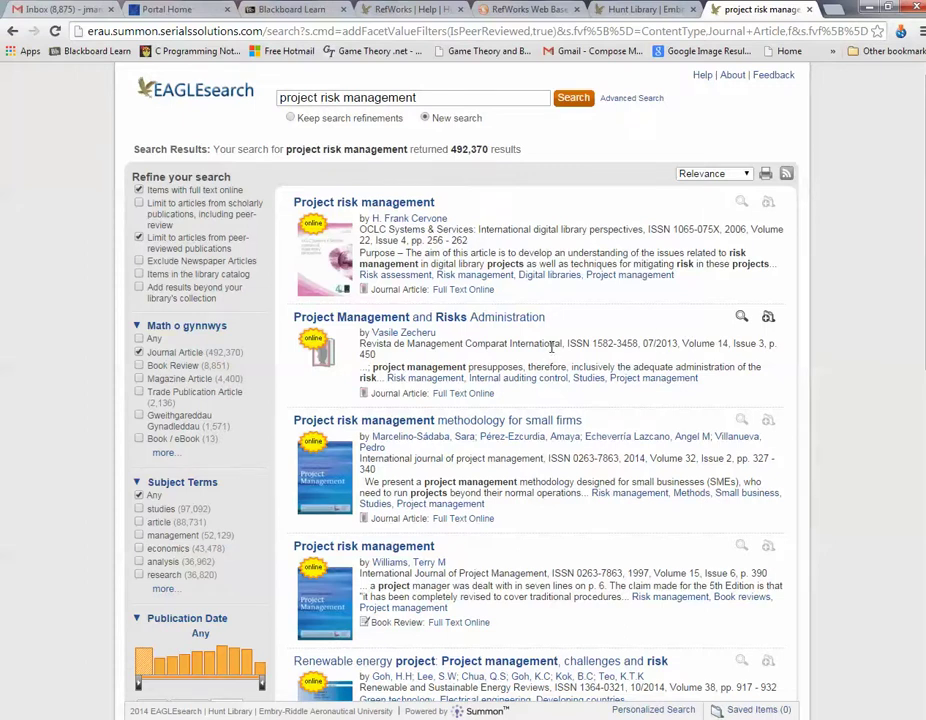
Step: Try exporting the article's citation, and dismiss the connection privacy warning
{"action": "scroll", "coordinate": [551, 347], "scroll_direction": "down", "scroll_amount": 1}
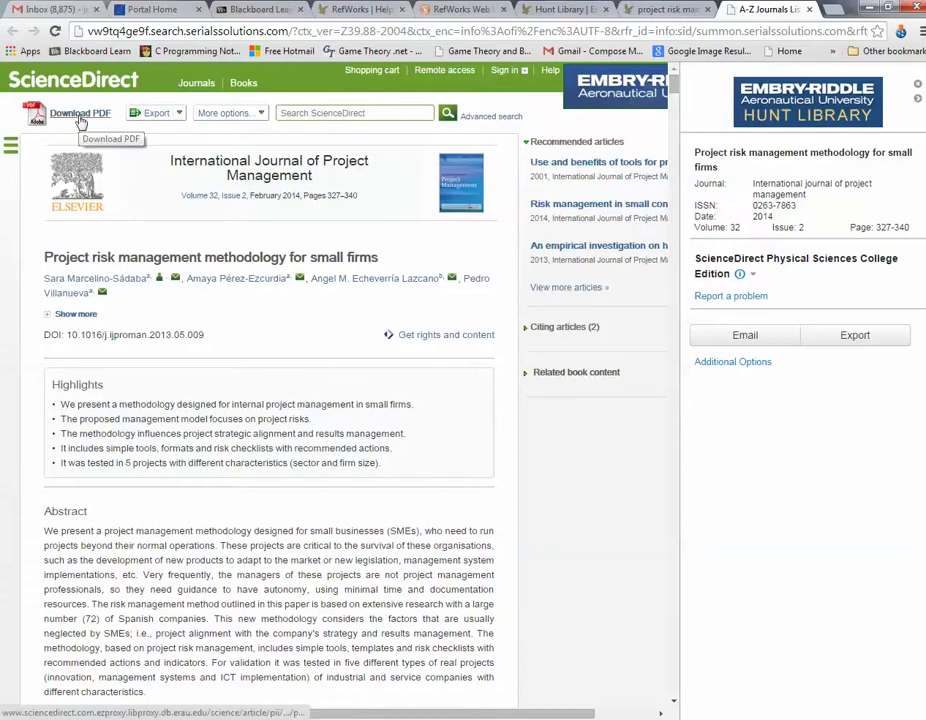
{"action": "scroll", "coordinate": [213, 560], "scroll_direction": "down", "scroll_amount": 4}
{"action": "scroll", "coordinate": [200, 440], "scroll_direction": "up", "scroll_amount": 4}
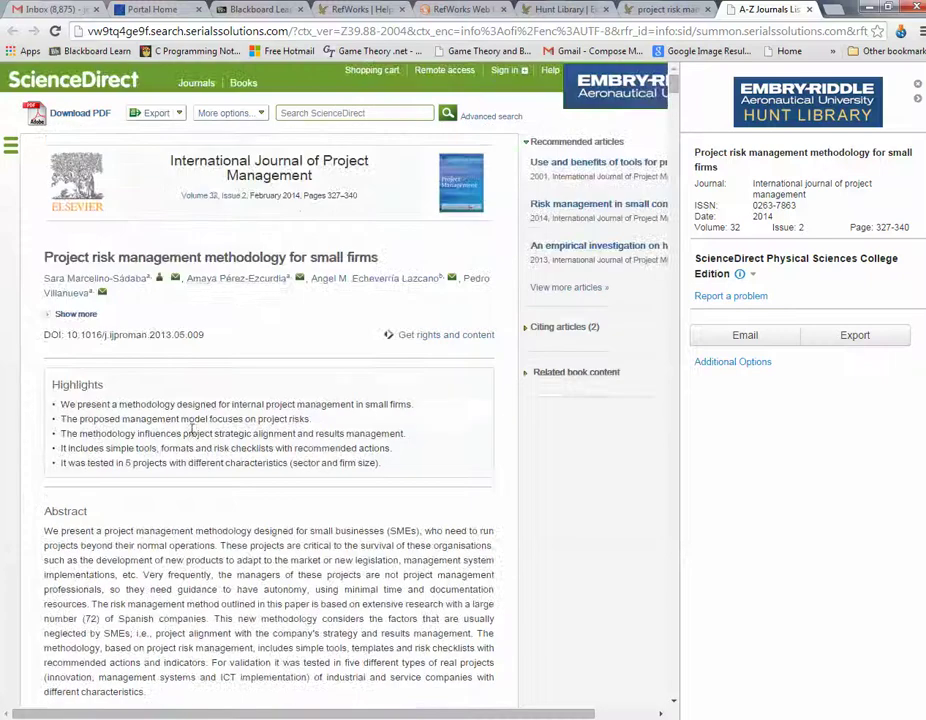
{"action": "left_click", "coordinate": [180, 114]}
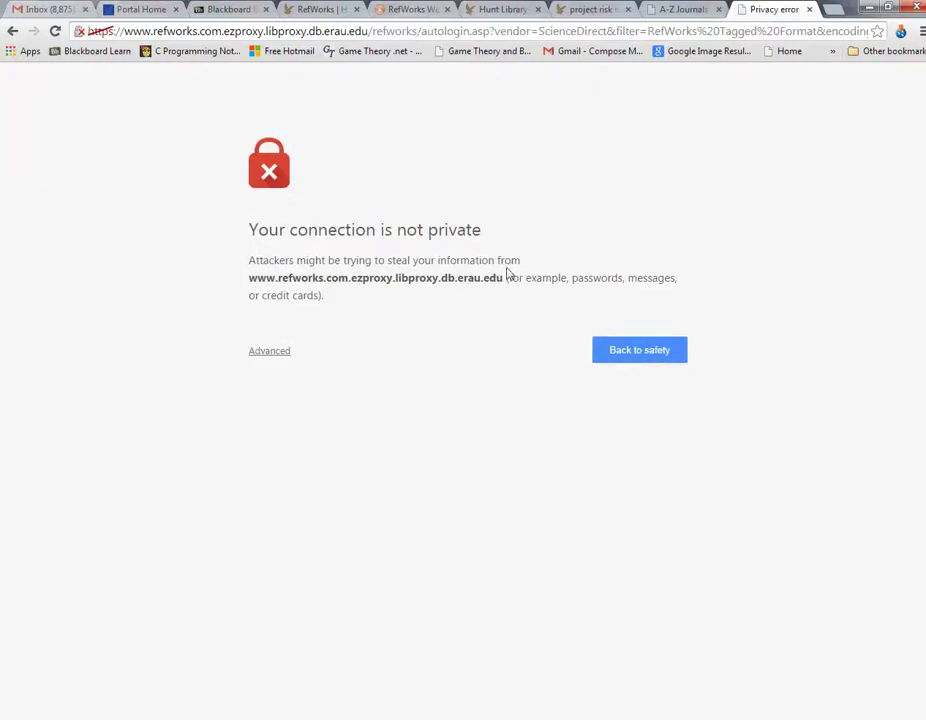
{"action": "left_click", "coordinate": [628, 358]}
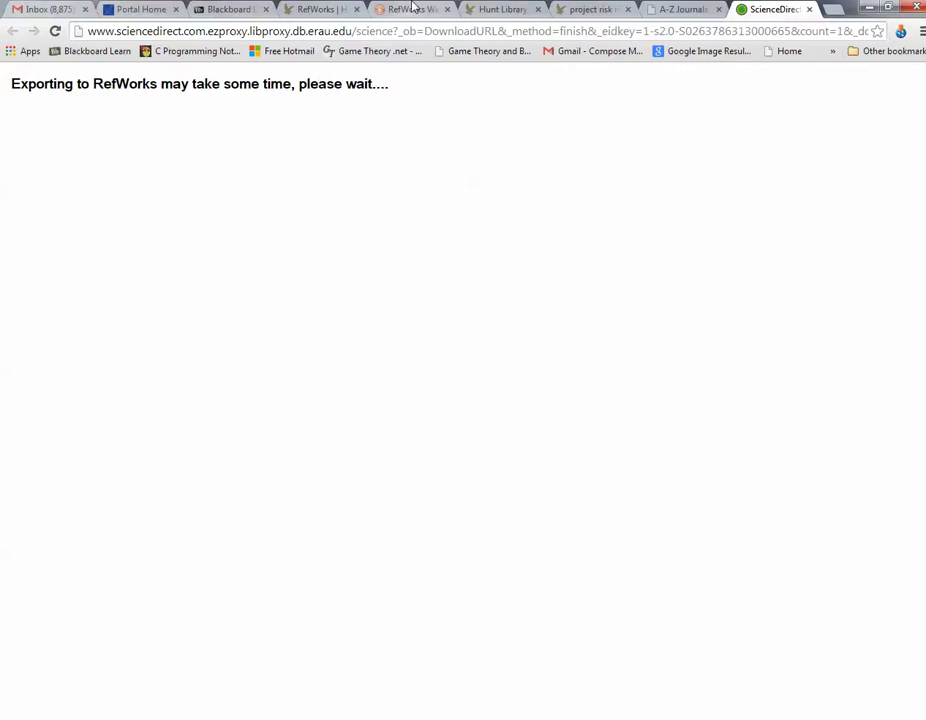
Step: Check the RefWorks tabs, reload the stalled export page, then close the error page
{"action": "left_click", "coordinate": [408, 12]}
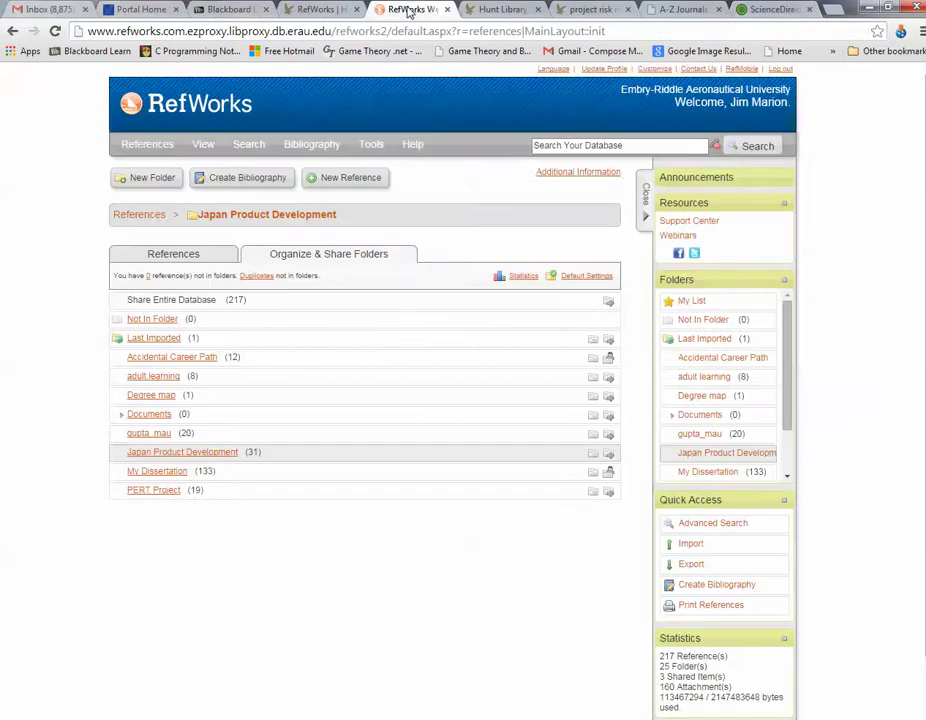
{"action": "left_click", "coordinate": [311, 10]}
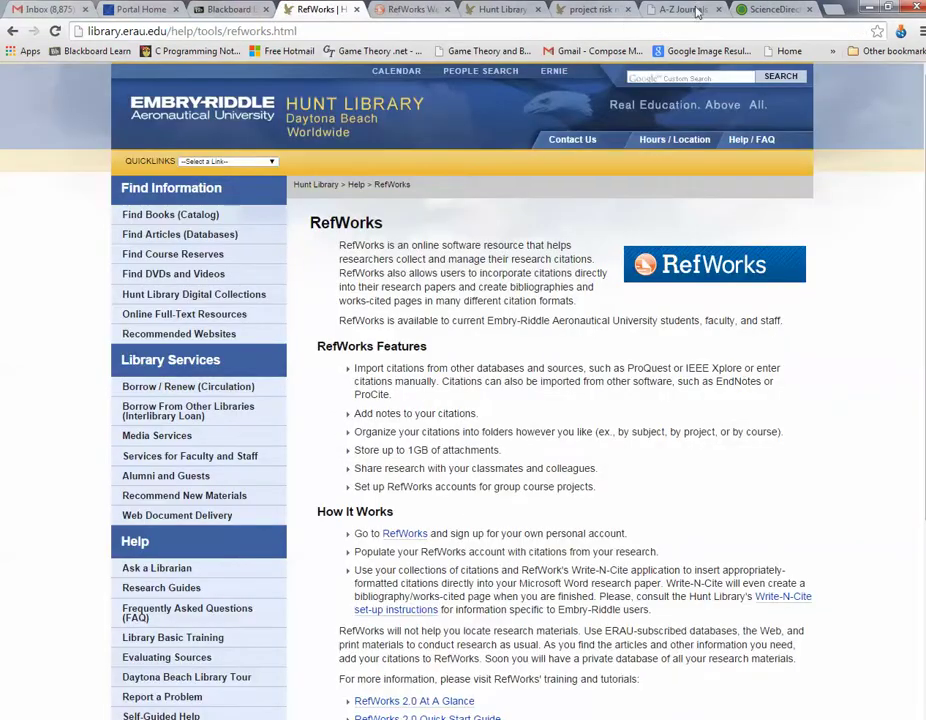
{"action": "left_click", "coordinate": [772, 10]}
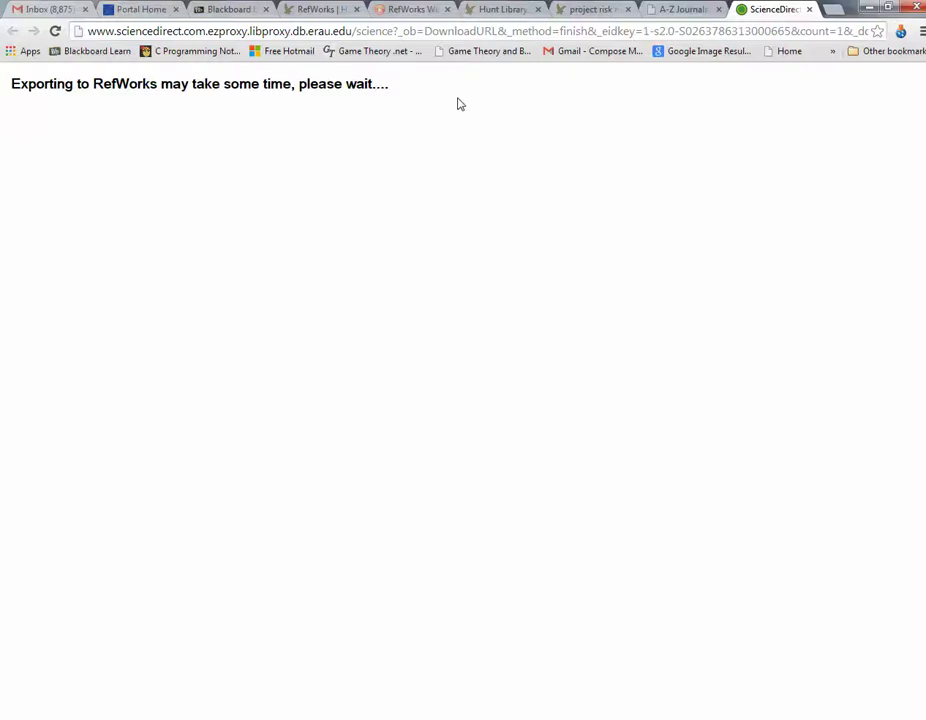
{"action": "left_click", "coordinate": [432, 33]}
{"action": "key", "text": "Return"}
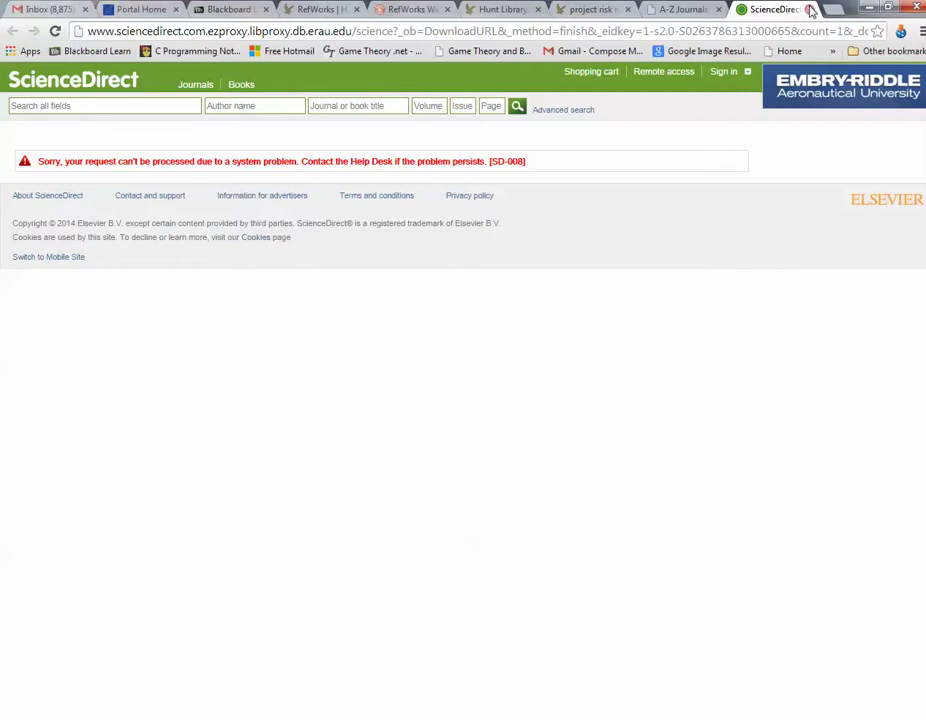
{"action": "key", "text": "ctrl+w"}
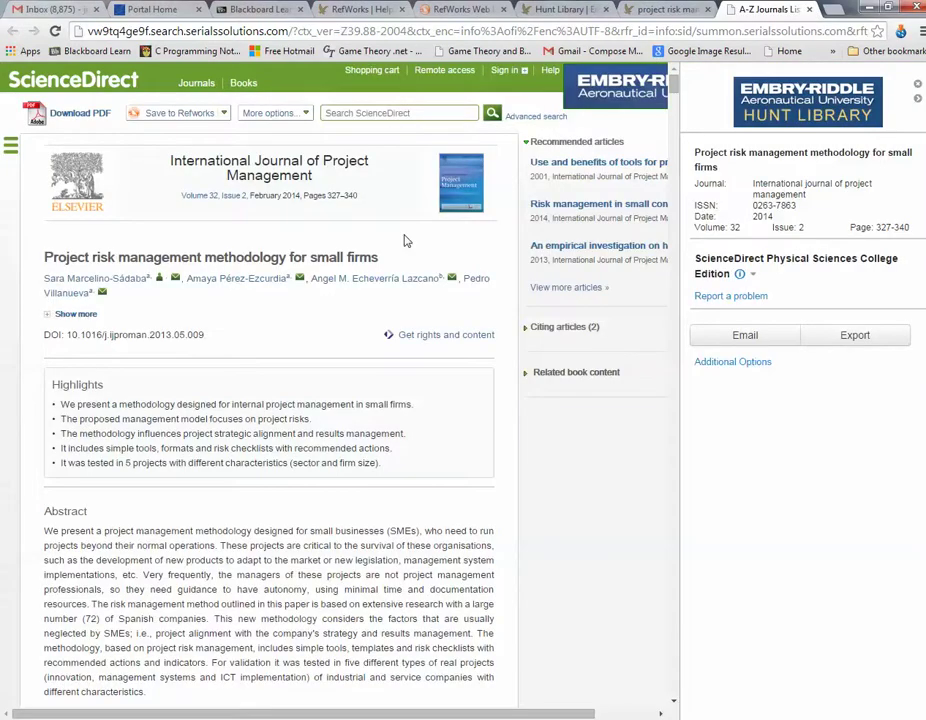
Step: Retry sending the citation to RefWorks, then close the privacy error and journal link tabs
{"action": "left_click", "coordinate": [225, 114]}
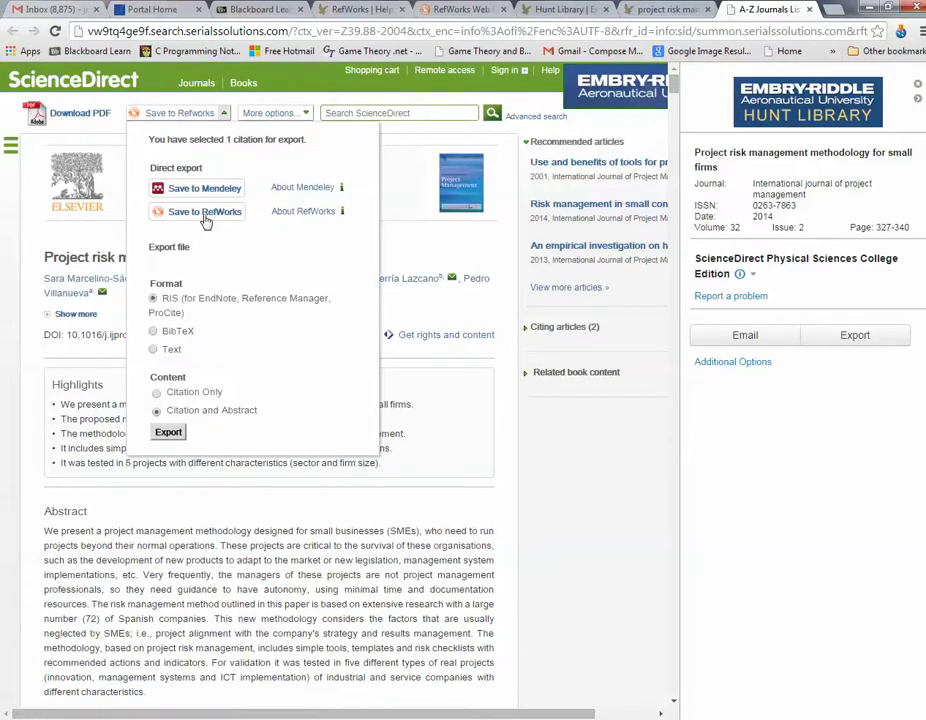
{"action": "left_click", "coordinate": [205, 212]}
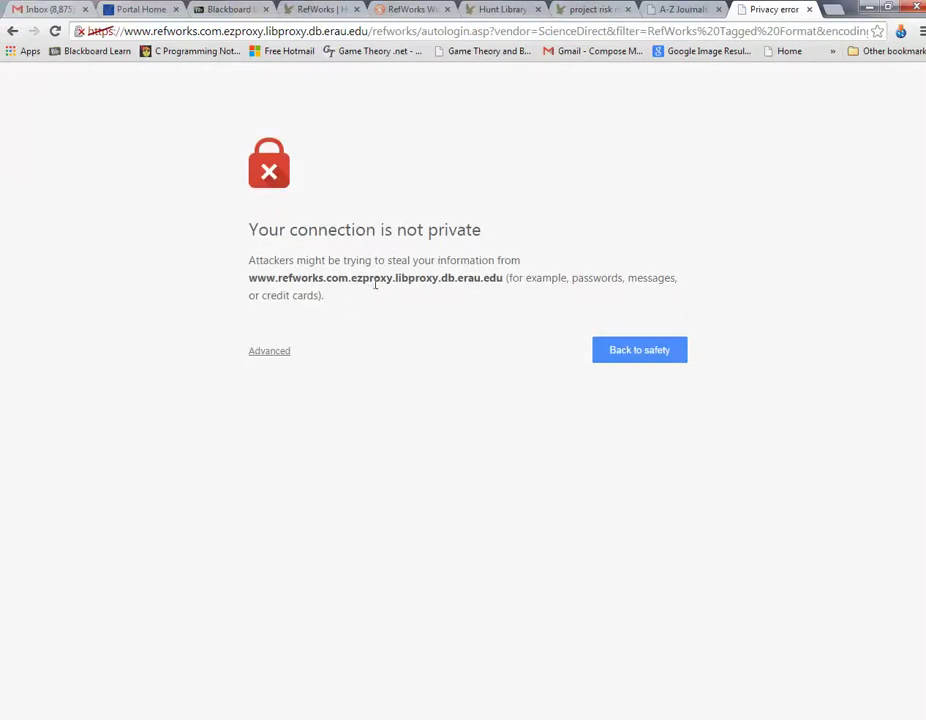
{"action": "left_click", "coordinate": [809, 9]}
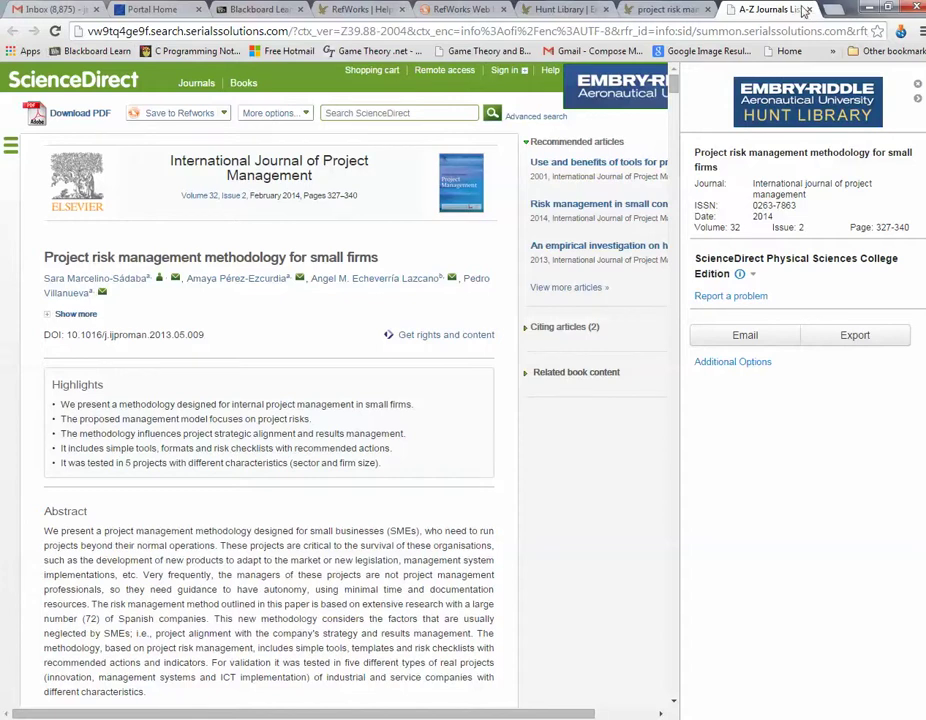
{"action": "left_click", "coordinate": [809, 9]}
Step: Export 'Project Management and Risks Administration' from ProQuest to RefWorks, importing 1 reference
{"action": "scroll", "coordinate": [556, 173], "scroll_direction": "down", "scroll_amount": 1}
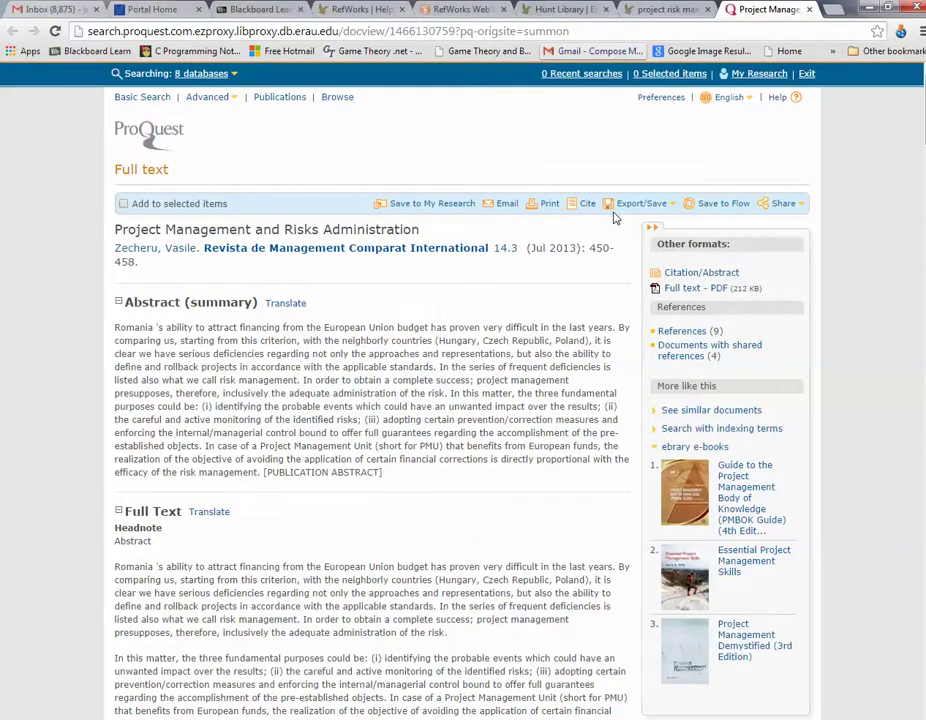
{"action": "left_click", "coordinate": [669, 209]}
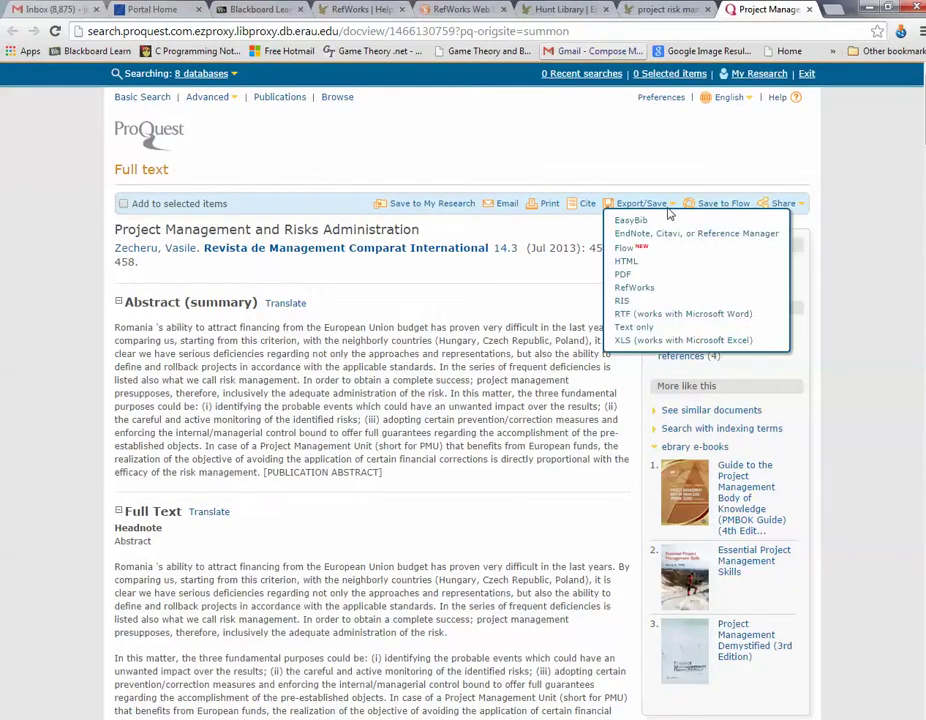
{"action": "left_click", "coordinate": [634, 288]}
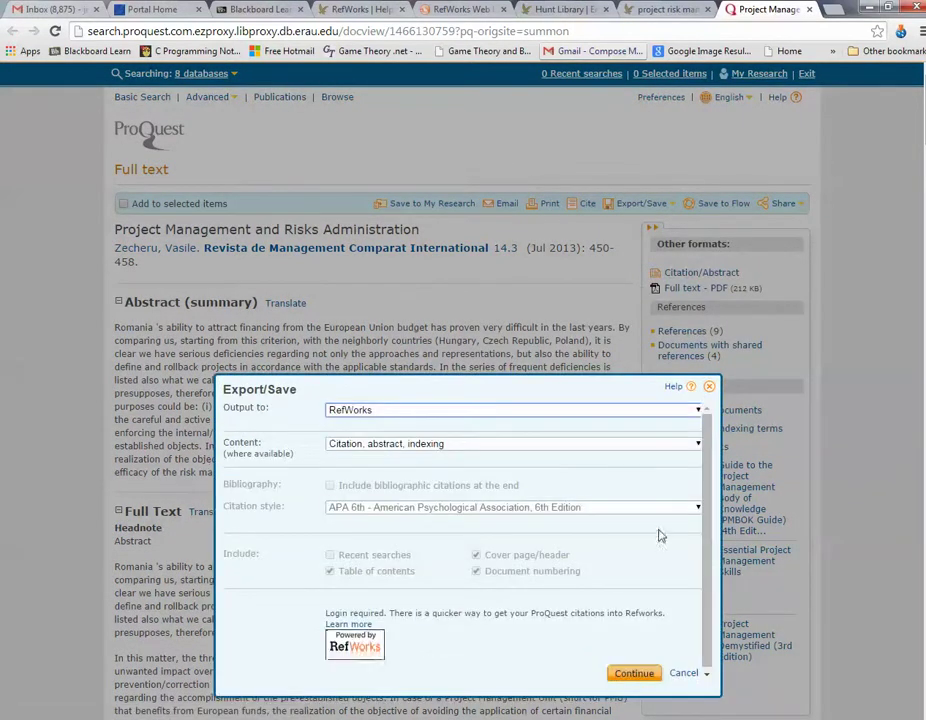
{"action": "scroll", "coordinate": [685, 562], "scroll_direction": "down", "scroll_amount": 1}
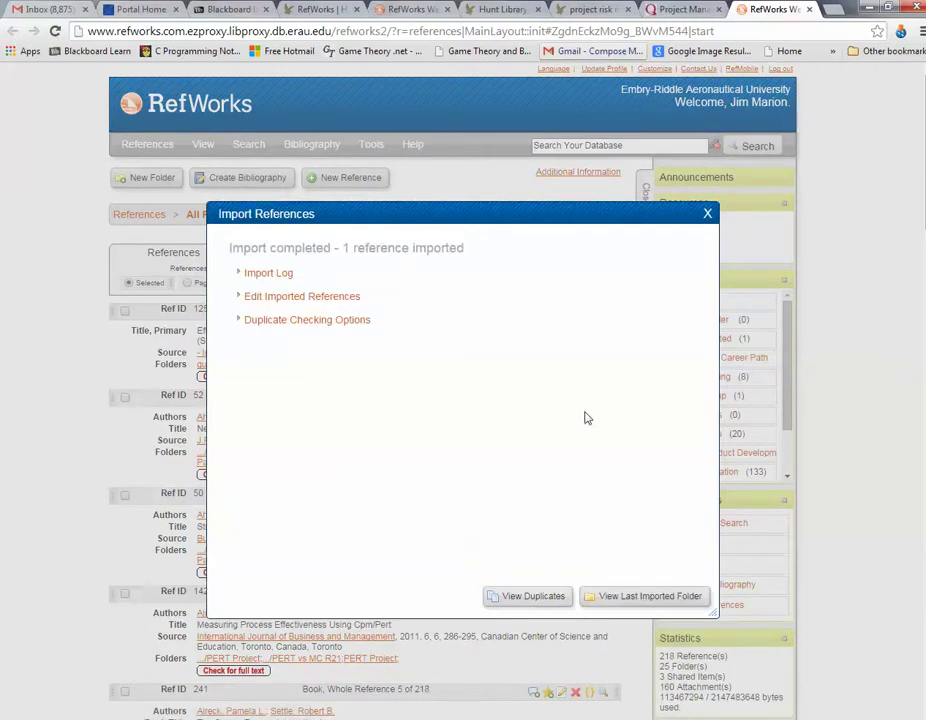
Step: Open the reference in the Last Imported folder for editing, then return to ProQuest
{"action": "left_click", "coordinate": [645, 596]}
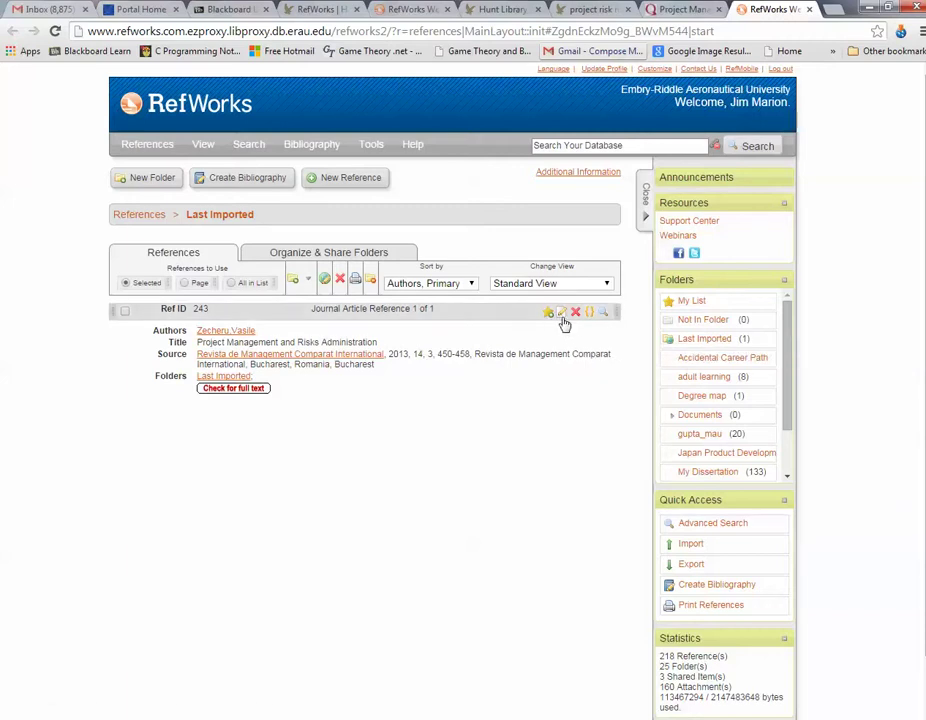
{"action": "left_click", "coordinate": [561, 313]}
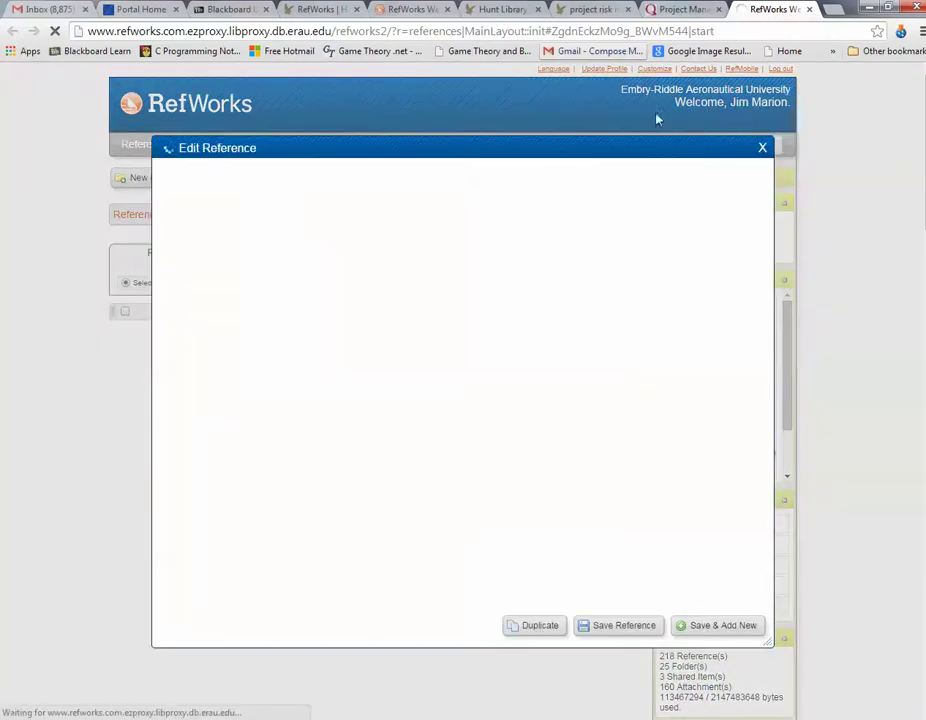
{"action": "left_click", "coordinate": [681, 11]}
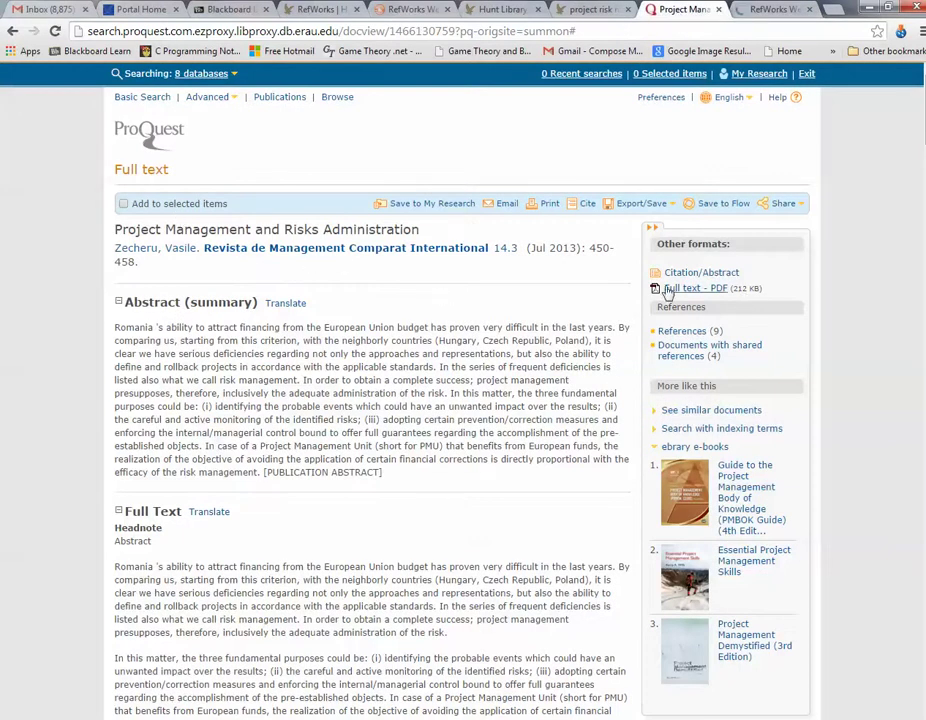
Step: Save the article's full-text PDF as 'risk project' in the Documents library
{"action": "left_click", "coordinate": [643, 293]}
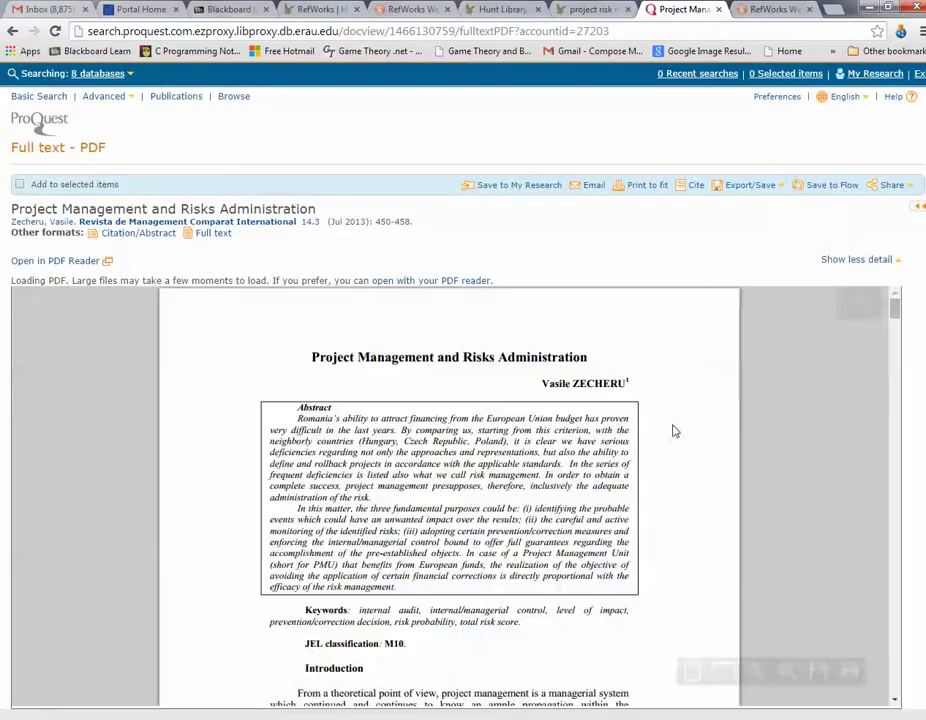
{"action": "scroll", "coordinate": [680, 450], "scroll_direction": "down", "scroll_amount": 3}
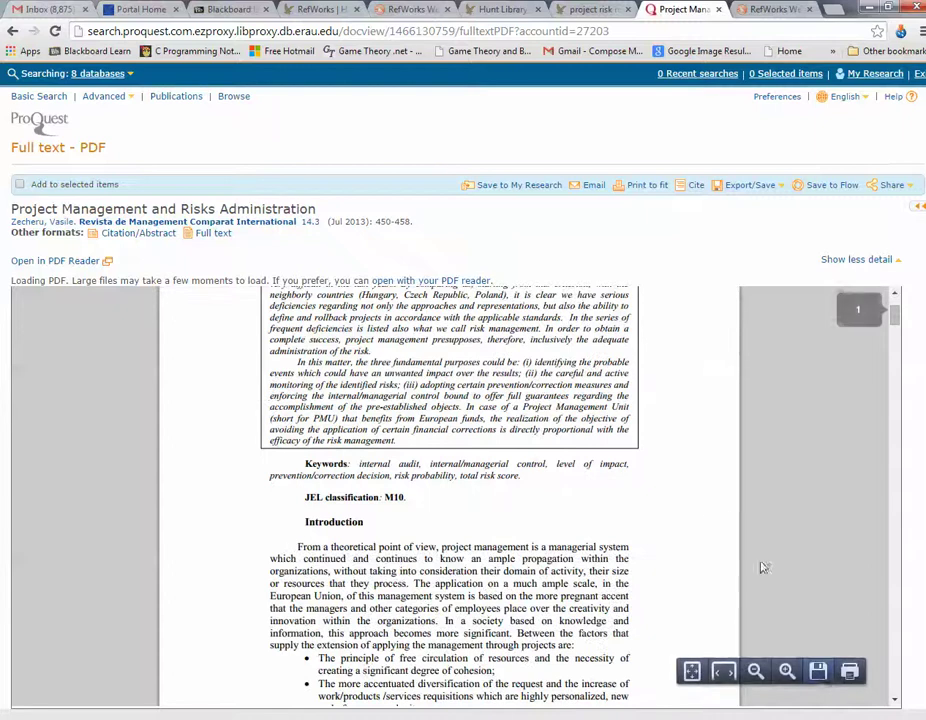
{"action": "left_click", "coordinate": [818, 671]}
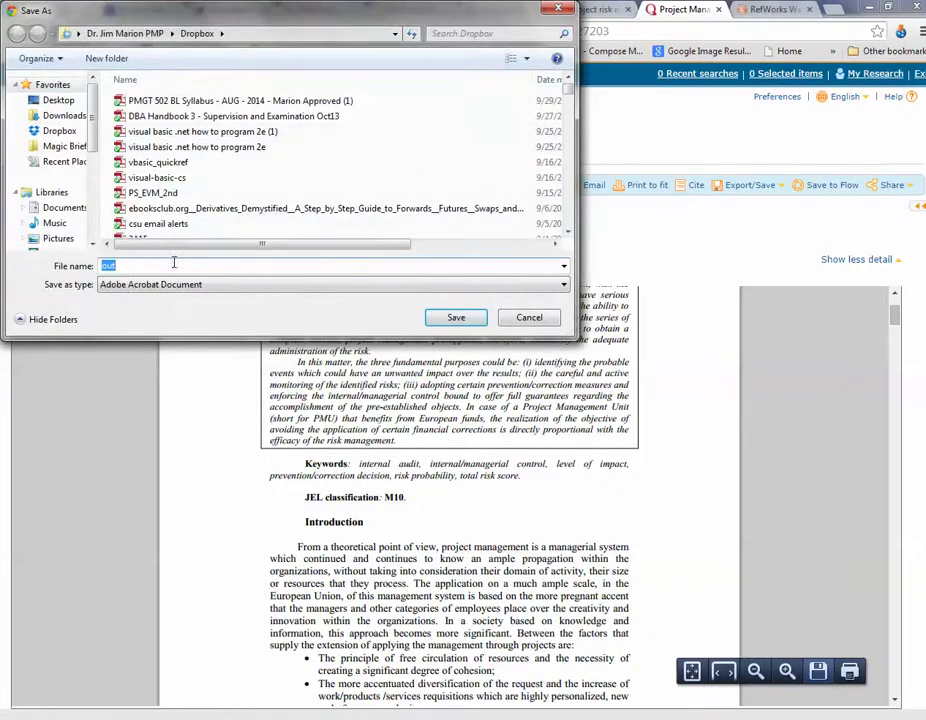
{"action": "type", "text": "risk projec"}
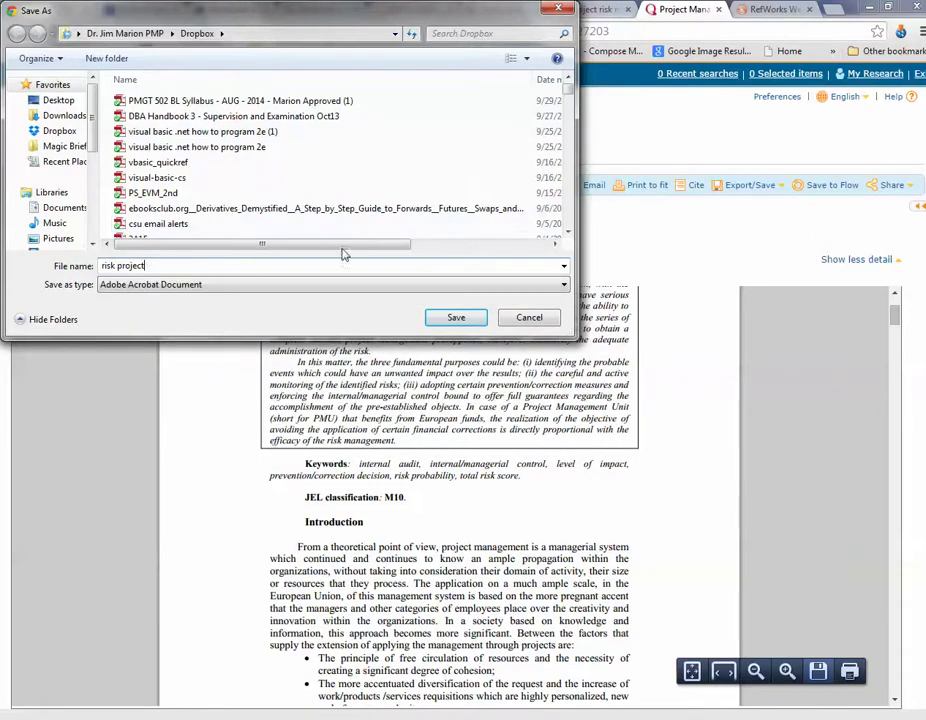
{"action": "left_click", "coordinate": [62, 208]}
Step: Finish saving the PDF and attach 'risk project' to the RefWorks reference
{"action": "left_click", "coordinate": [457, 317]}
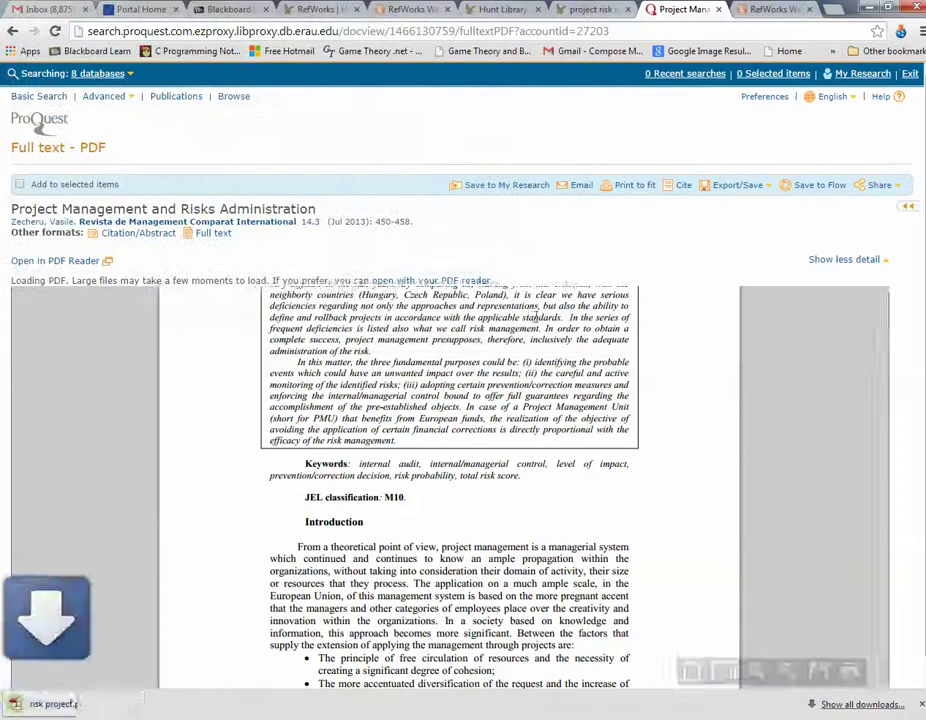
{"action": "left_click", "coordinate": [776, 11]}
{"action": "scroll", "coordinate": [316, 512], "scroll_direction": "down", "scroll_amount": 5}
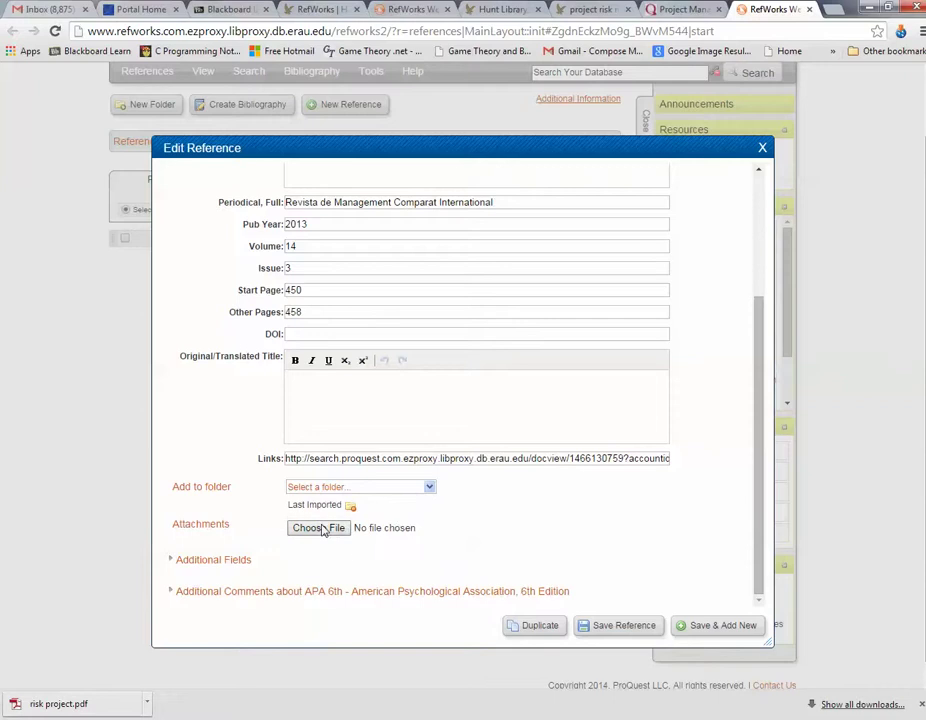
{"action": "left_click", "coordinate": [310, 528]}
{"action": "double_click", "coordinate": [163, 162]}
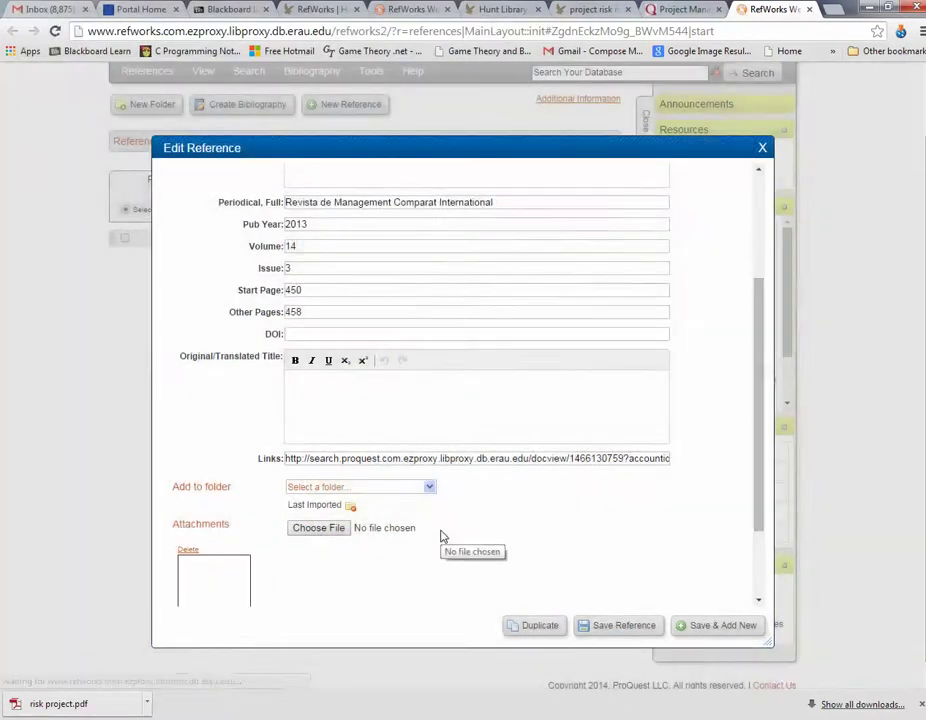
Step: Save the reference with its attached PDF and close the Edit Reference dialog
{"action": "scroll", "coordinate": [615, 498], "scroll_direction": "down", "scroll_amount": 2}
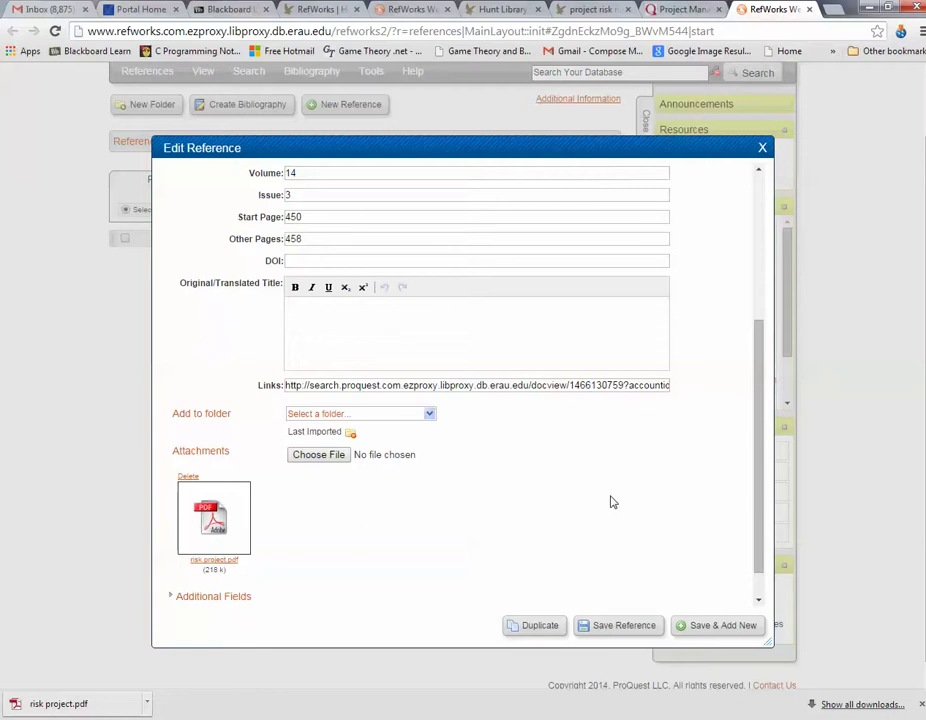
{"action": "scroll", "coordinate": [595, 520], "scroll_direction": "down", "scroll_amount": 1}
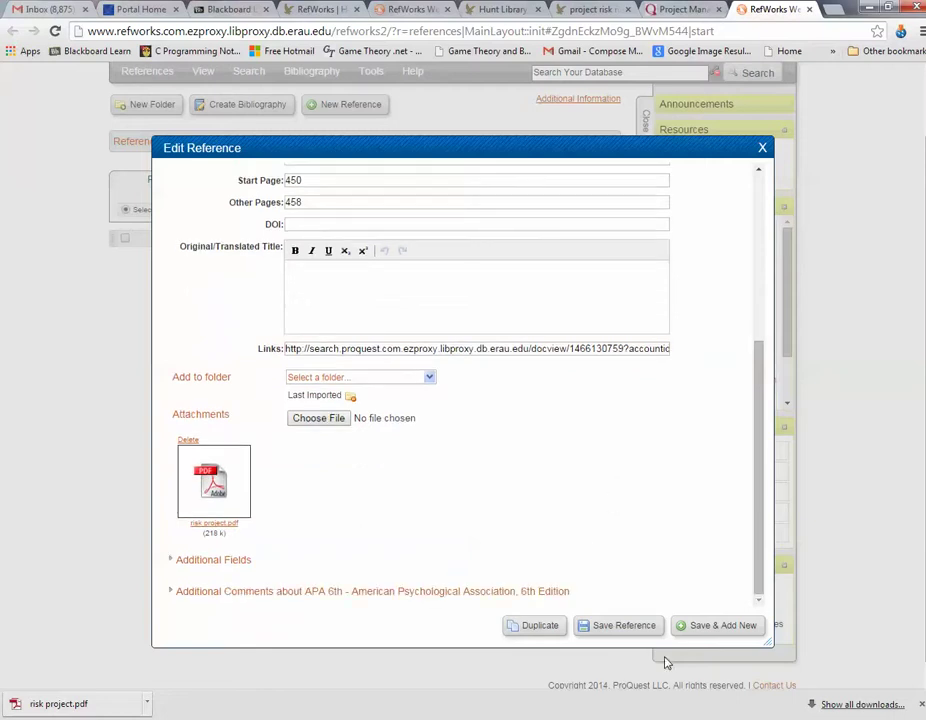
{"action": "left_click", "coordinate": [618, 630]}
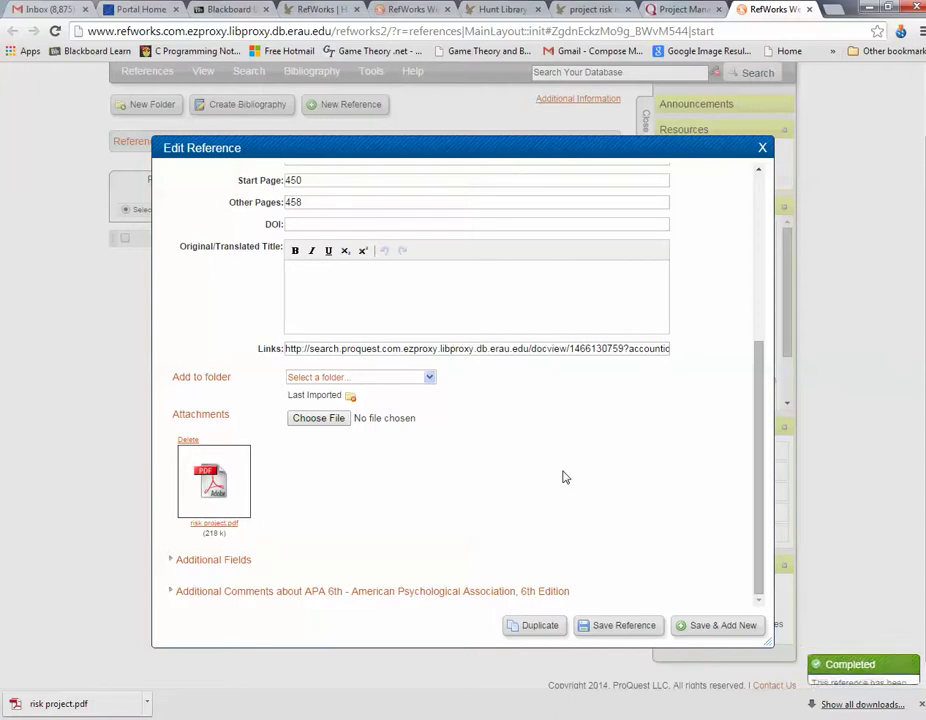
{"action": "left_click", "coordinate": [762, 149]}
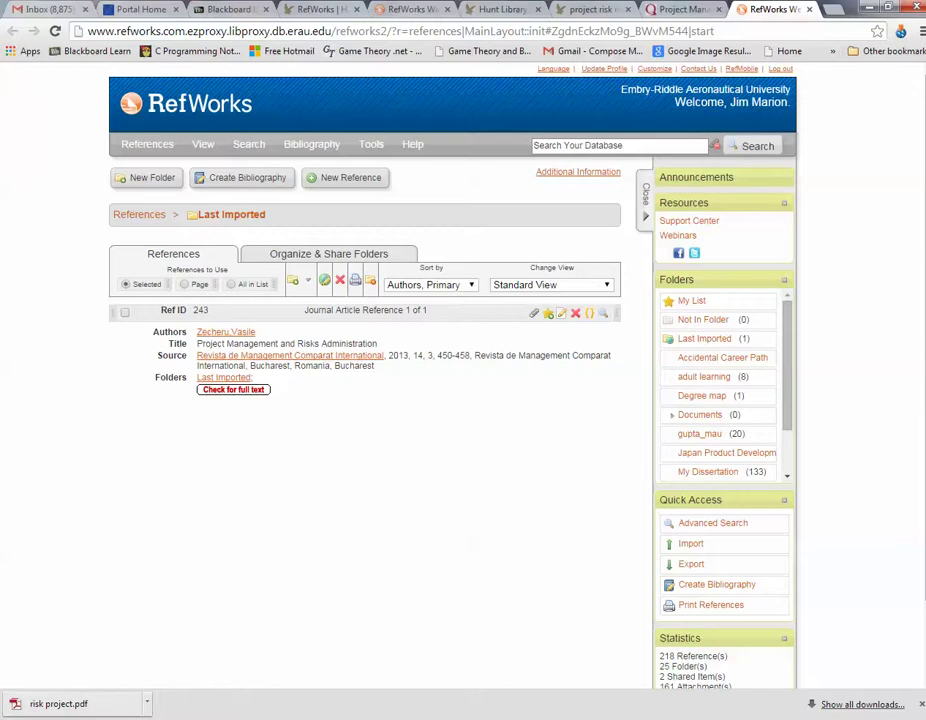
Step: Switch to Word, maximize it, and create a blank document (Document5) via File > New
{"action": "key", "text": "alt+Tab"}
{"action": "left_click", "coordinate": [101, 63]}
{"action": "left_click", "coordinate": [55, 62]}
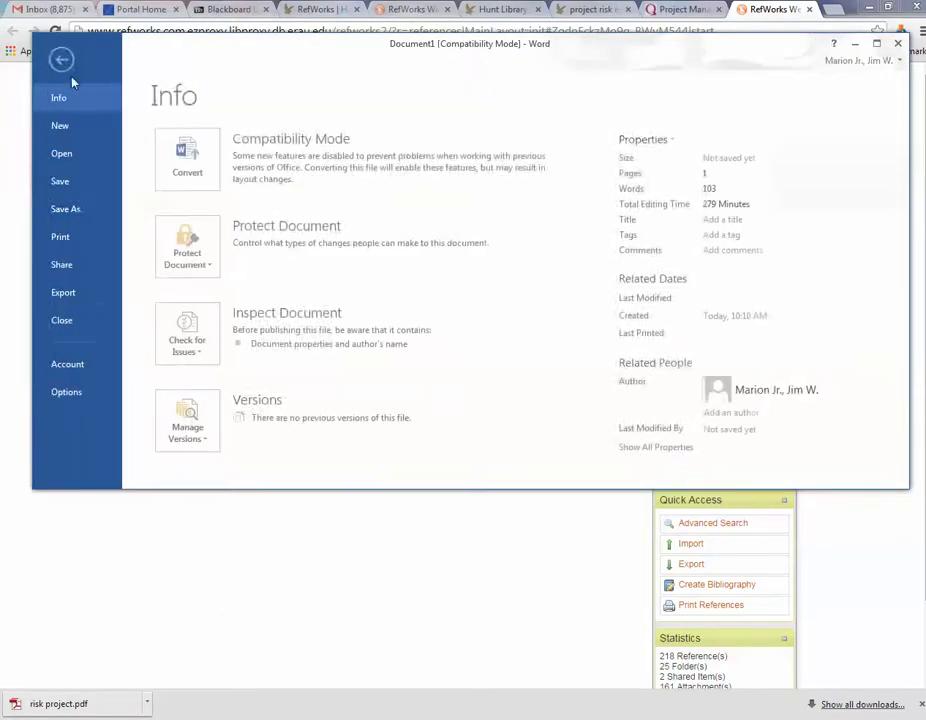
{"action": "left_click", "coordinate": [62, 125]}
{"action": "left_click", "coordinate": [876, 43]}
{"action": "left_click", "coordinate": [195, 279]}
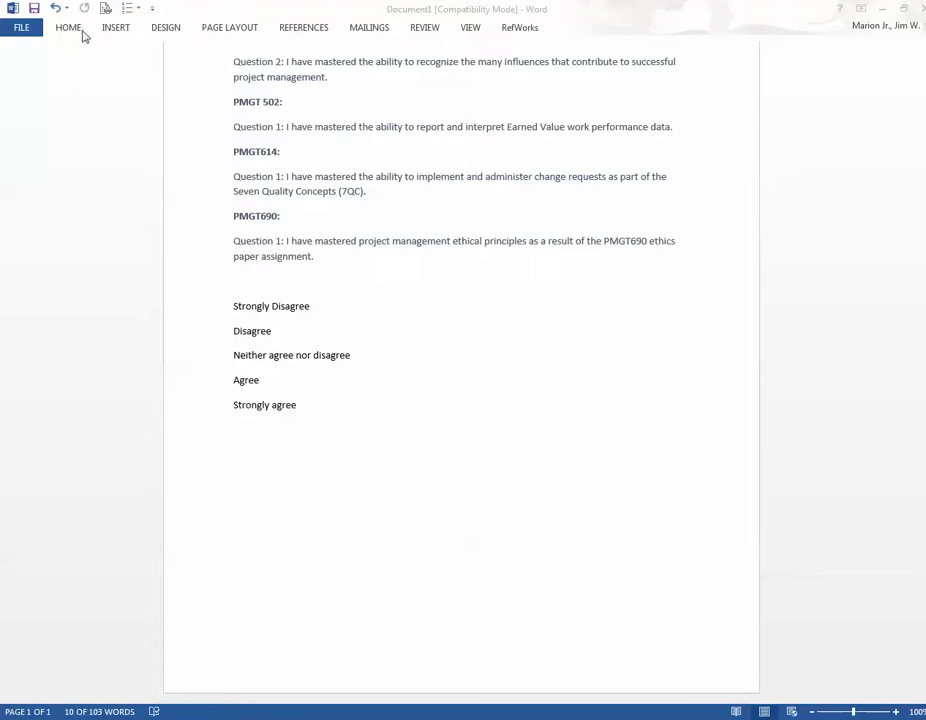
{"action": "left_click", "coordinate": [22, 28]}
{"action": "left_click", "coordinate": [28, 92]}
{"action": "left_click", "coordinate": [197, 212]}
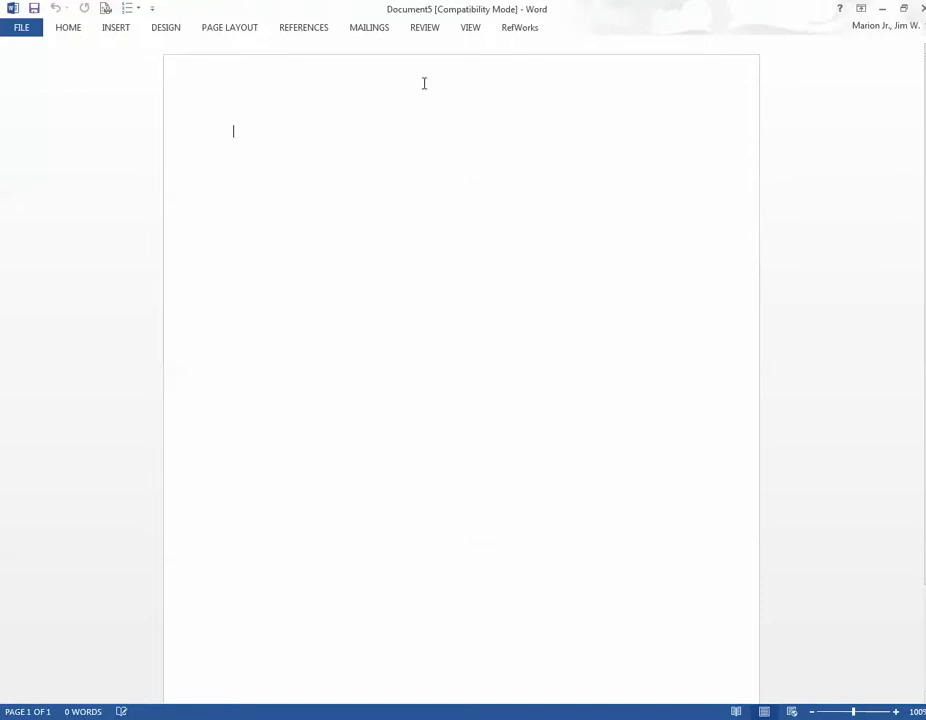
Step: Sync My Database on the RefWorks ribbon, then open Insert Citation > Insert New
{"action": "left_click", "coordinate": [524, 31]}
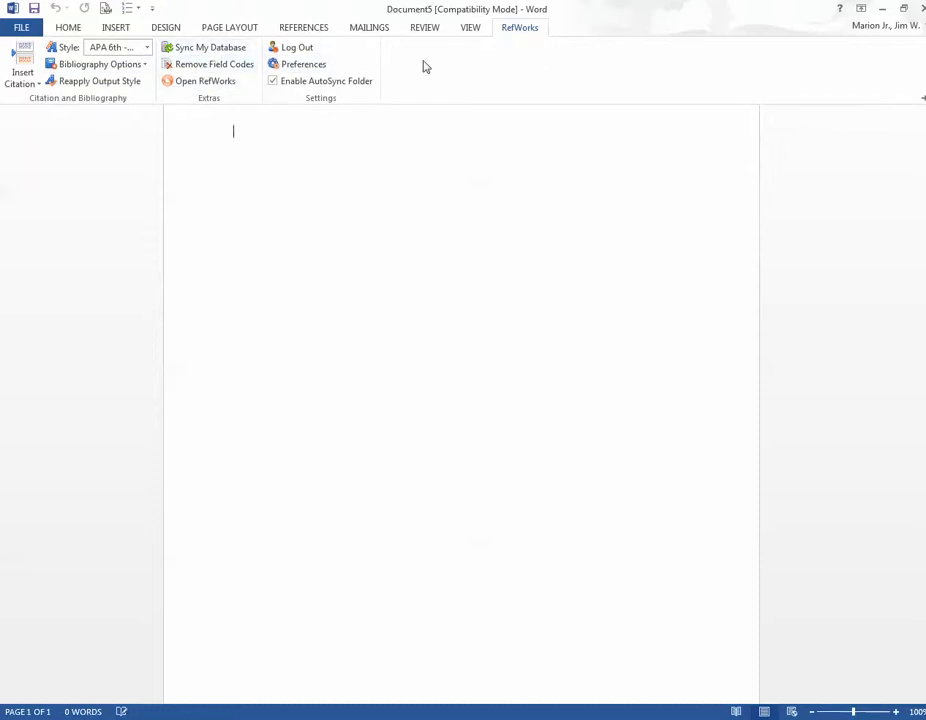
{"action": "left_click", "coordinate": [220, 49]}
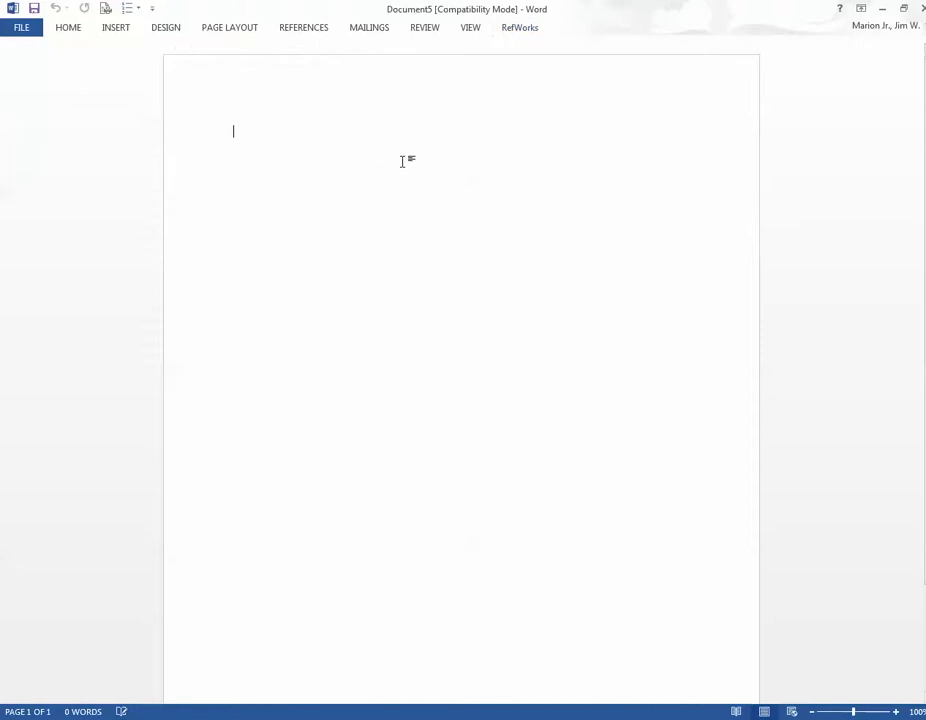
{"action": "left_click", "coordinate": [522, 28]}
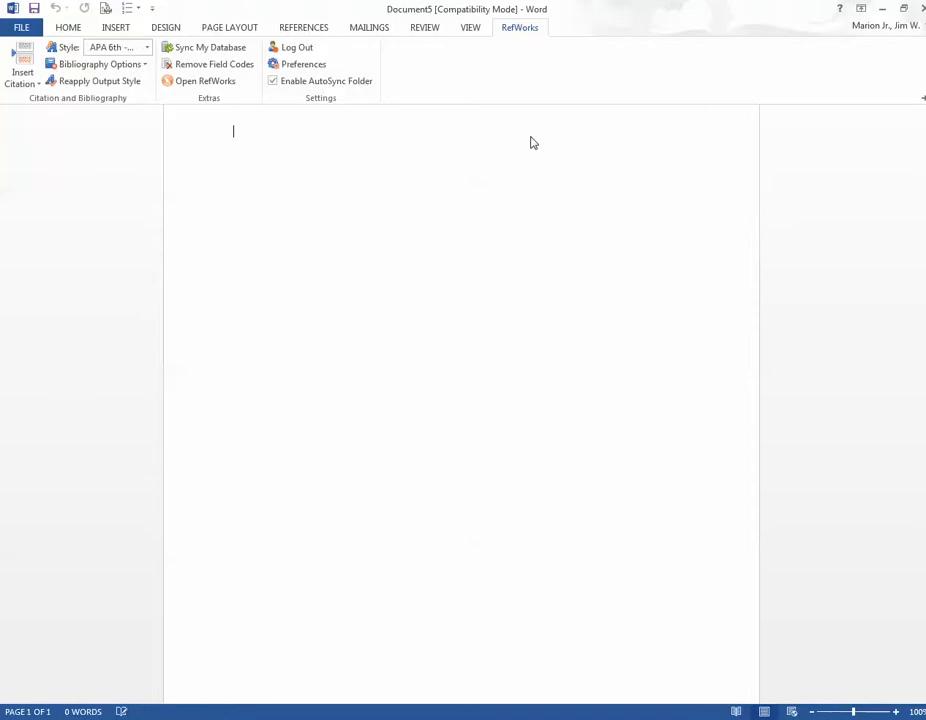
{"action": "left_click", "coordinate": [29, 84]}
{"action": "left_click", "coordinate": [34, 185]}
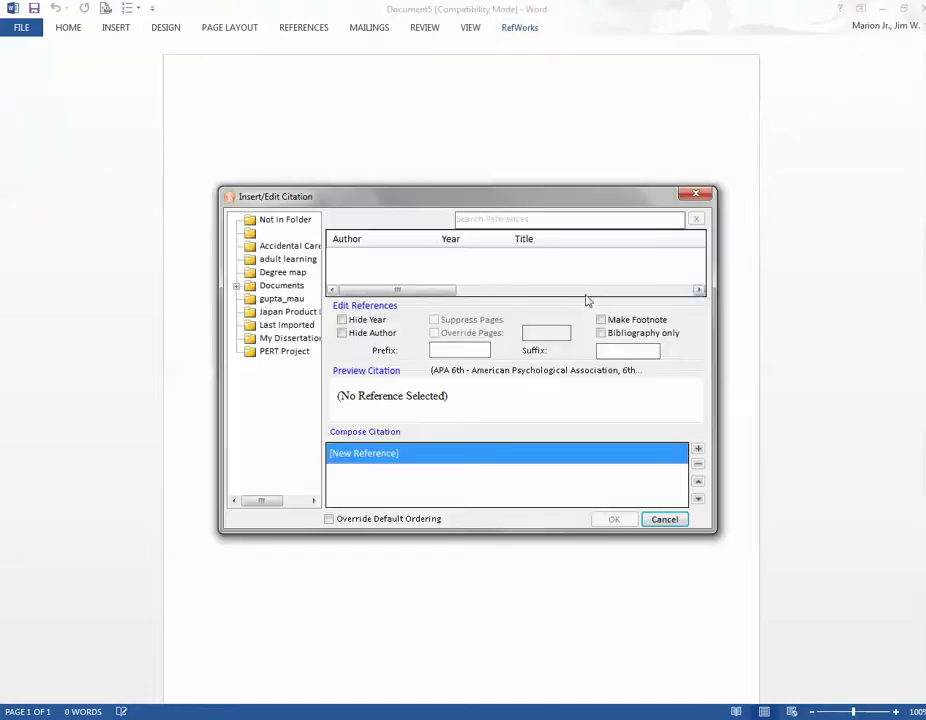
Step: Show references not in any folder and try a search for 're' in the list
{"action": "left_click", "coordinate": [274, 221]}
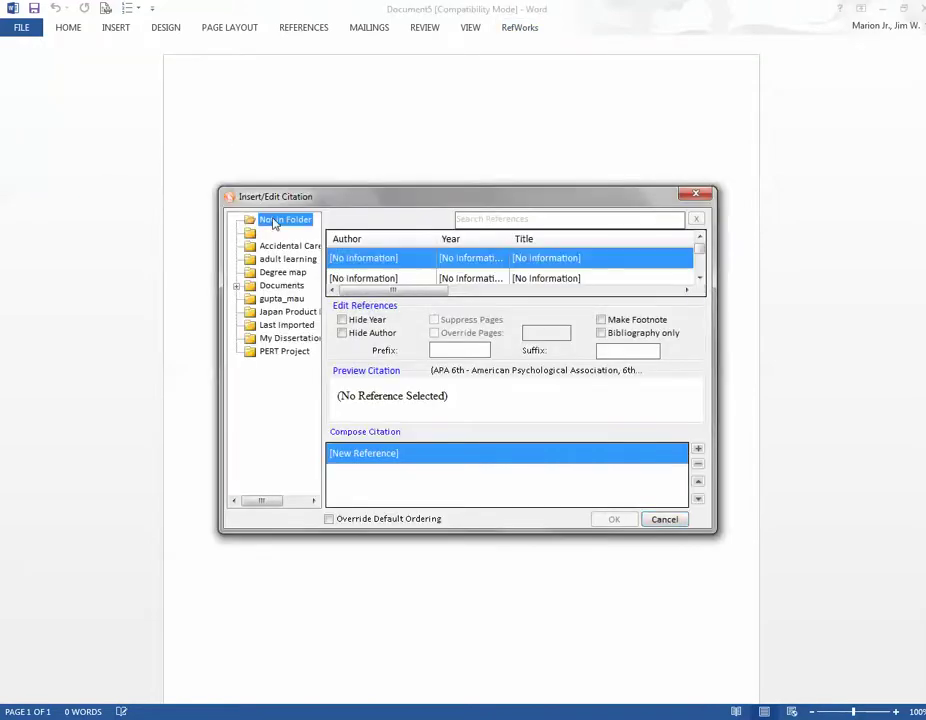
{"action": "left_click", "coordinate": [700, 258]}
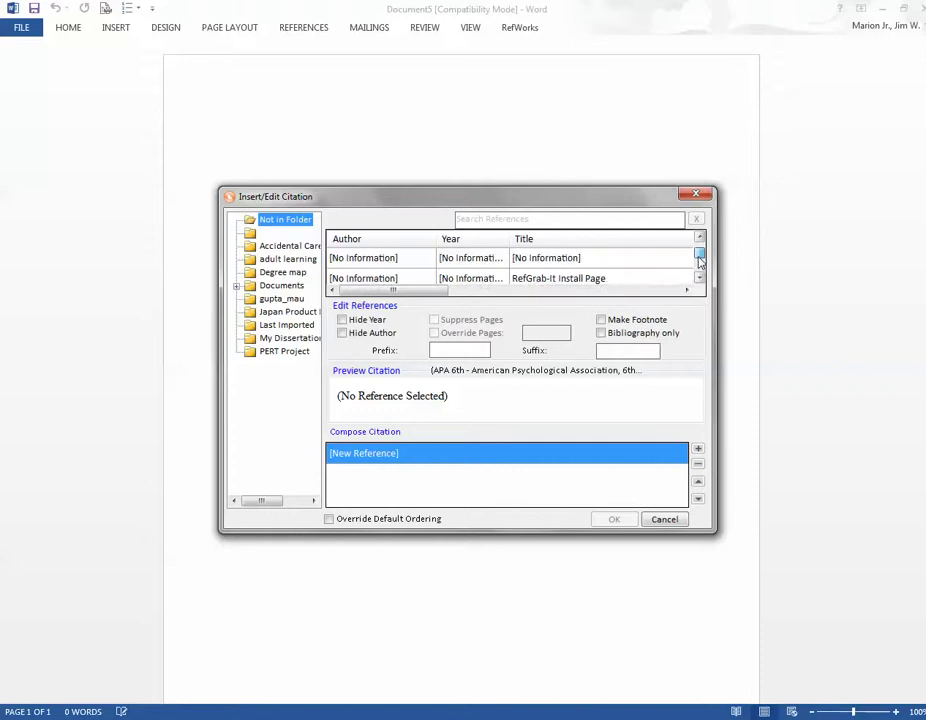
{"action": "left_click_drag", "start_coordinate": [700, 258], "coordinate": [699, 271]}
{"action": "left_click", "coordinate": [582, 221]}
{"action": "type", "text": "re"}
{"action": "key", "text": "Return"}
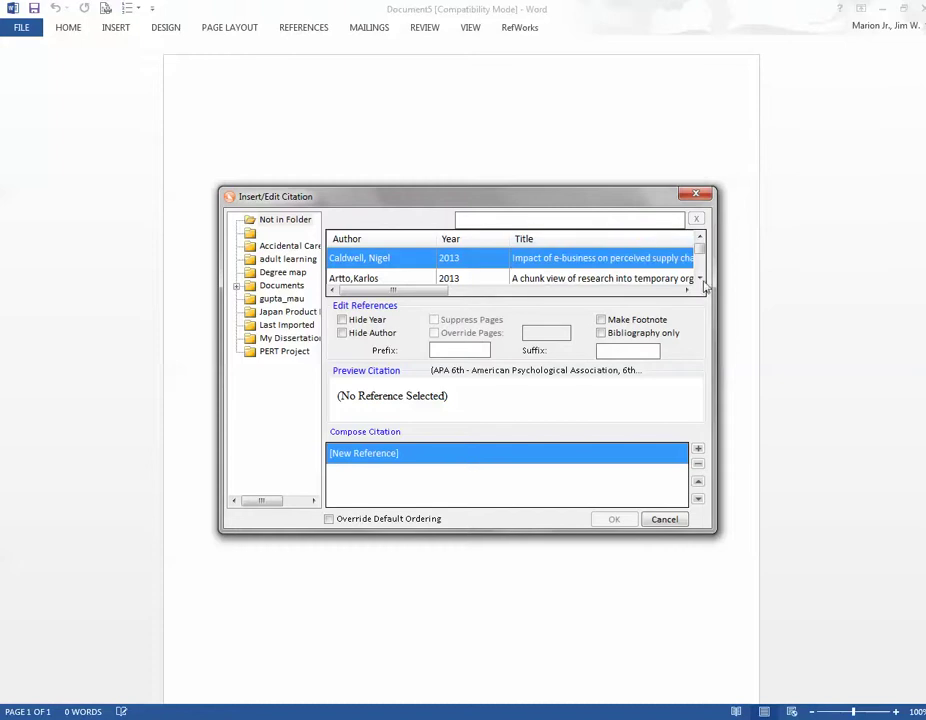
Step: Select Artto's 2013 temporary organizations article as the reference to cite
{"action": "left_click", "coordinate": [691, 280]}
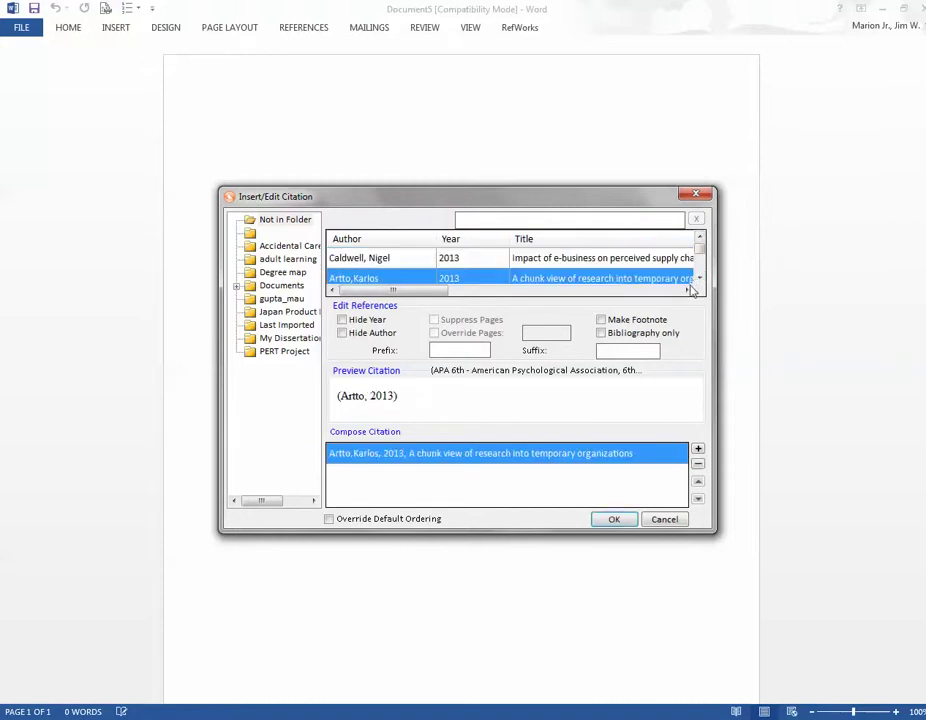
{"action": "left_click", "coordinate": [699, 279]}
{"action": "left_click", "coordinate": [699, 279]}
{"action": "left_click", "coordinate": [699, 279]}
{"action": "left_click", "coordinate": [699, 279]}
{"action": "left_click", "coordinate": [699, 279]}
{"action": "left_click", "coordinate": [699, 279]}
{"action": "left_click", "coordinate": [699, 279]}
{"action": "left_click", "coordinate": [699, 279]}
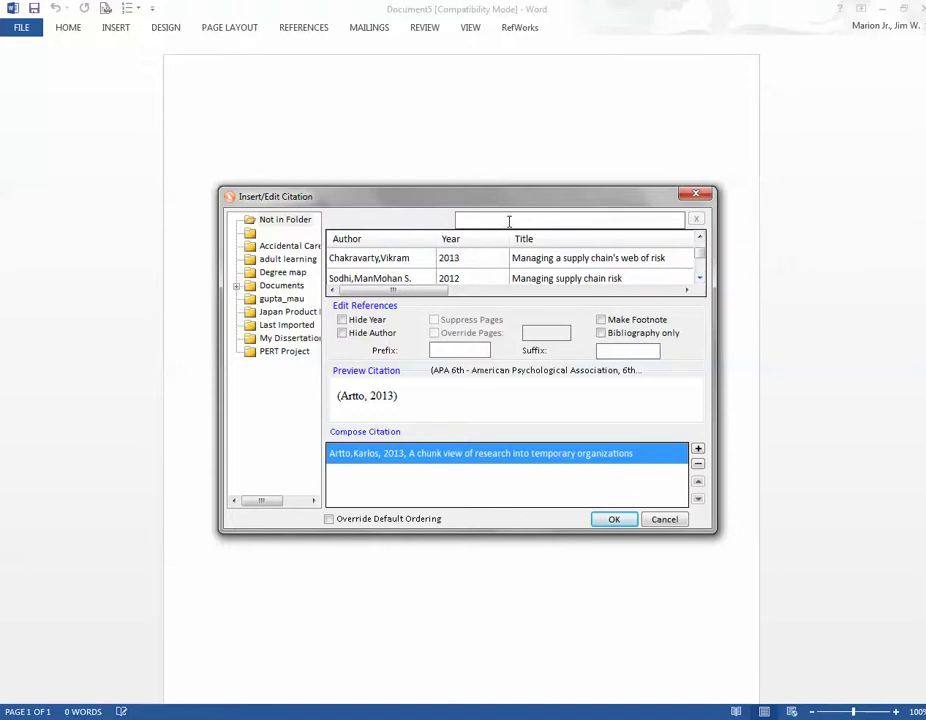
Step: Clear the search text and insert the citation (Artto, 2013) into the document
{"action": "type", "text": "project risk"}
{"action": "key", "text": "ctrl+a"}
{"action": "key", "text": "BackSpace"}
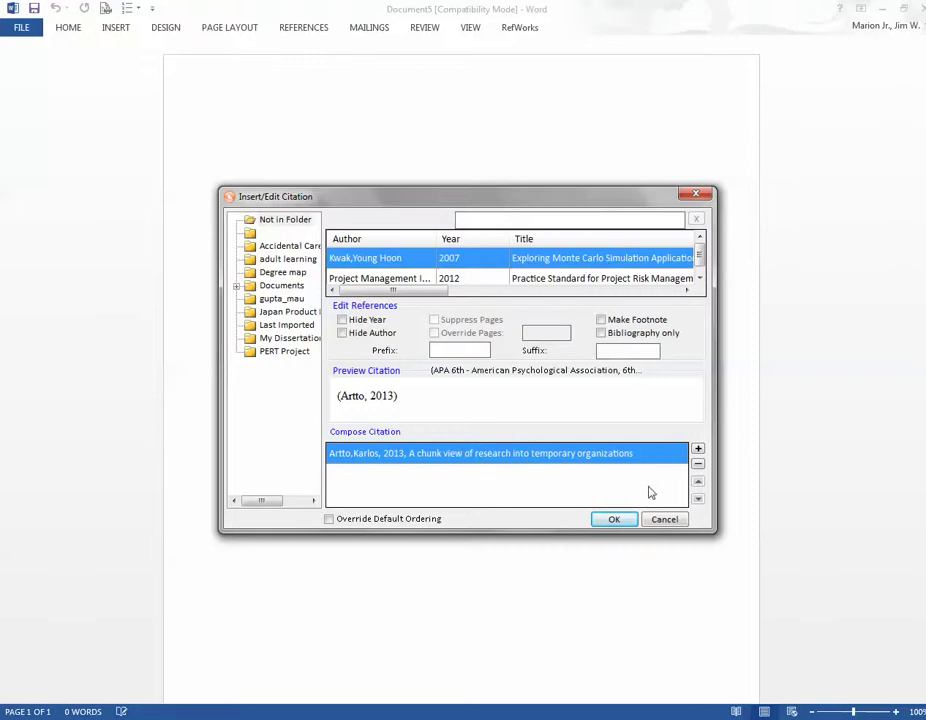
{"action": "left_click", "coordinate": [614, 520]}
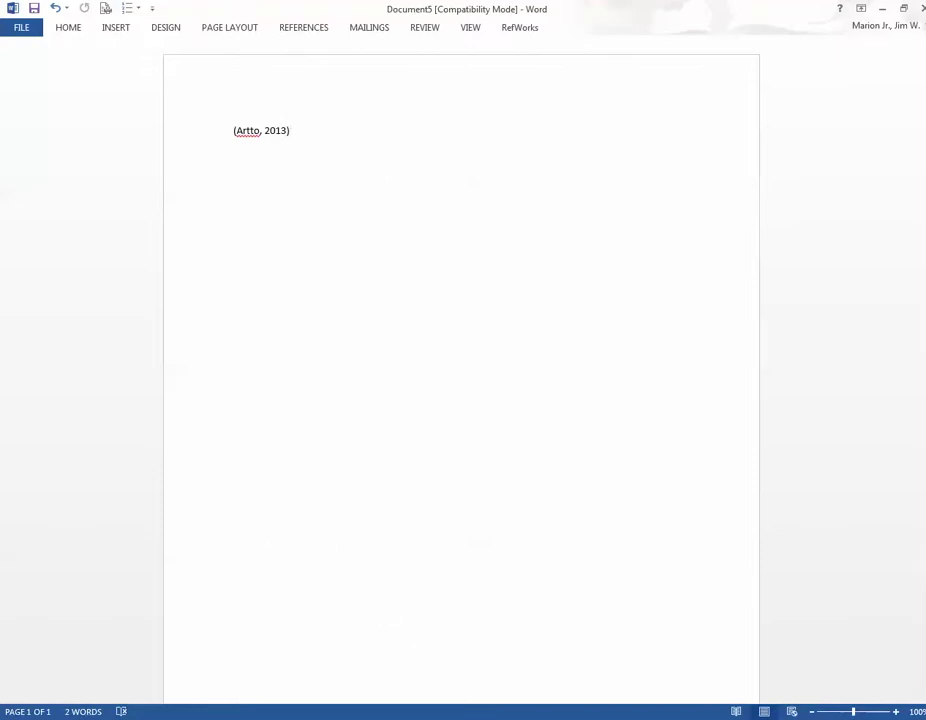
Step: Back in RefWorks, open the PERT Project folder's 19 references
{"action": "key", "text": "alt+Tab"}
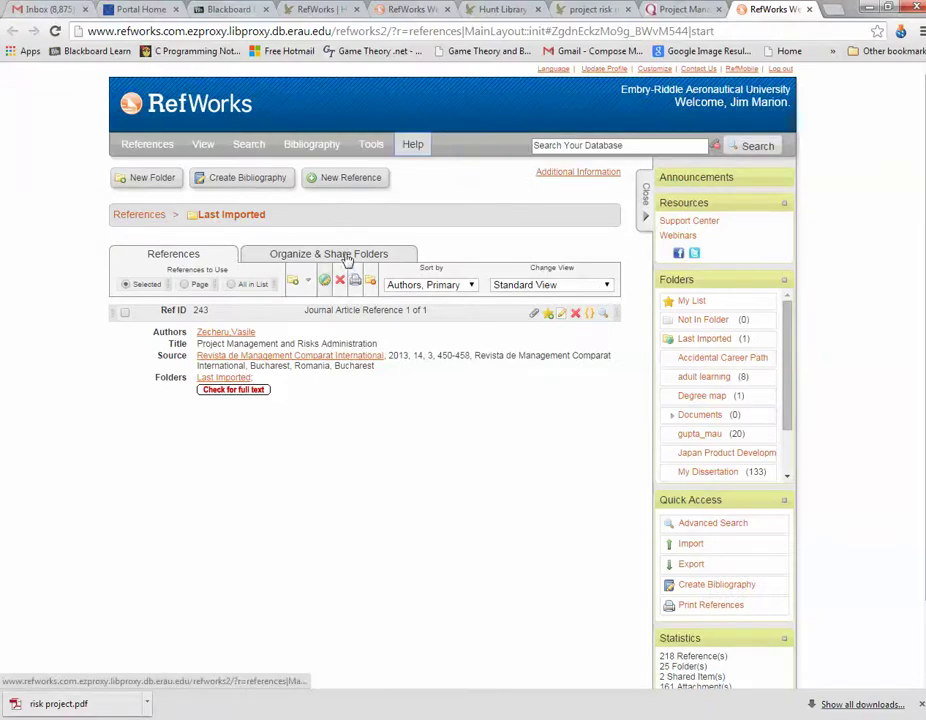
{"action": "left_click", "coordinate": [347, 257]}
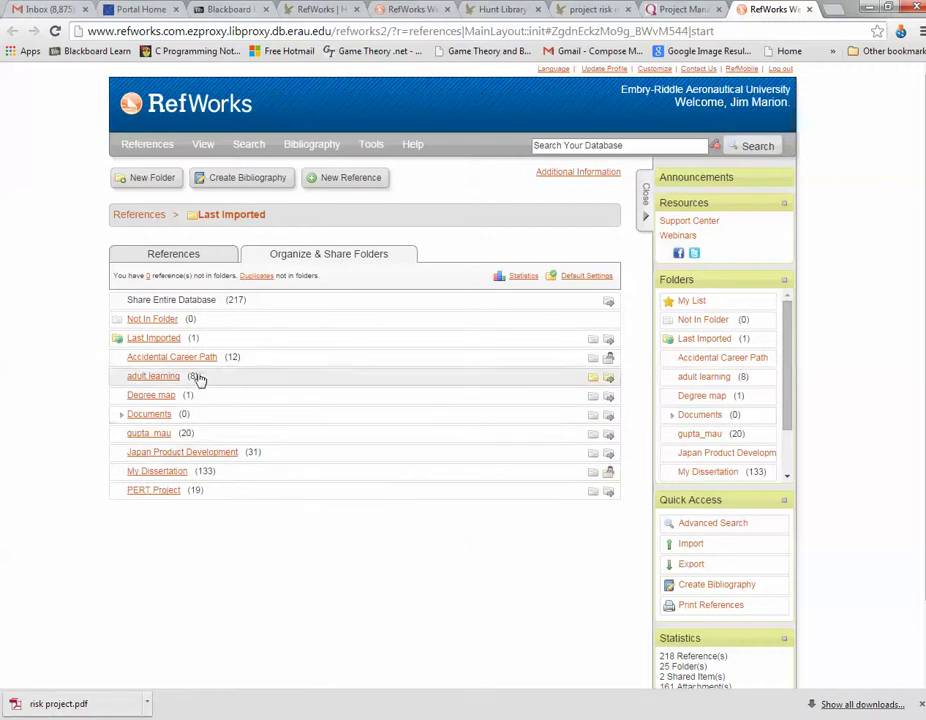
{"action": "left_click", "coordinate": [158, 490]}
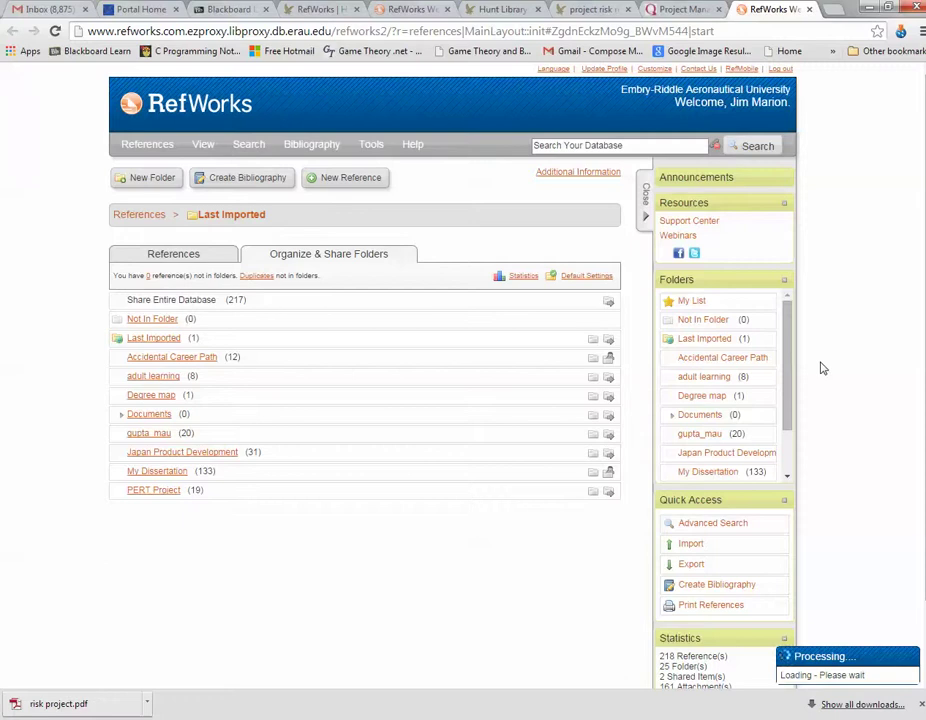
{"action": "scroll", "coordinate": [821, 380], "scroll_direction": "down", "scroll_amount": 7}
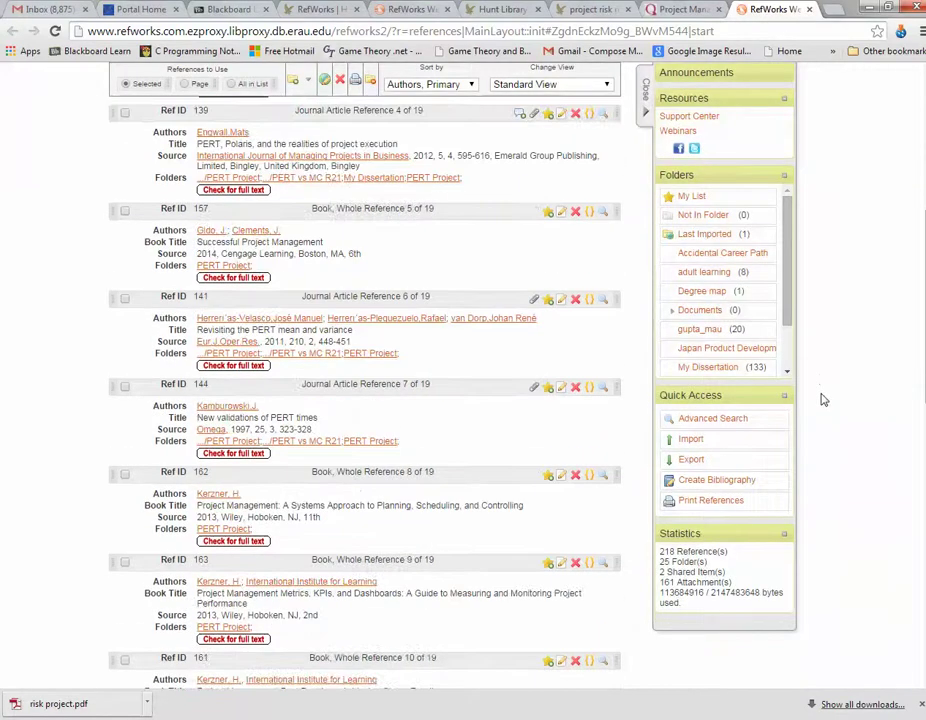
Step: Create a bibliography of the folder in APA 6th style
{"action": "left_click", "coordinate": [738, 480]}
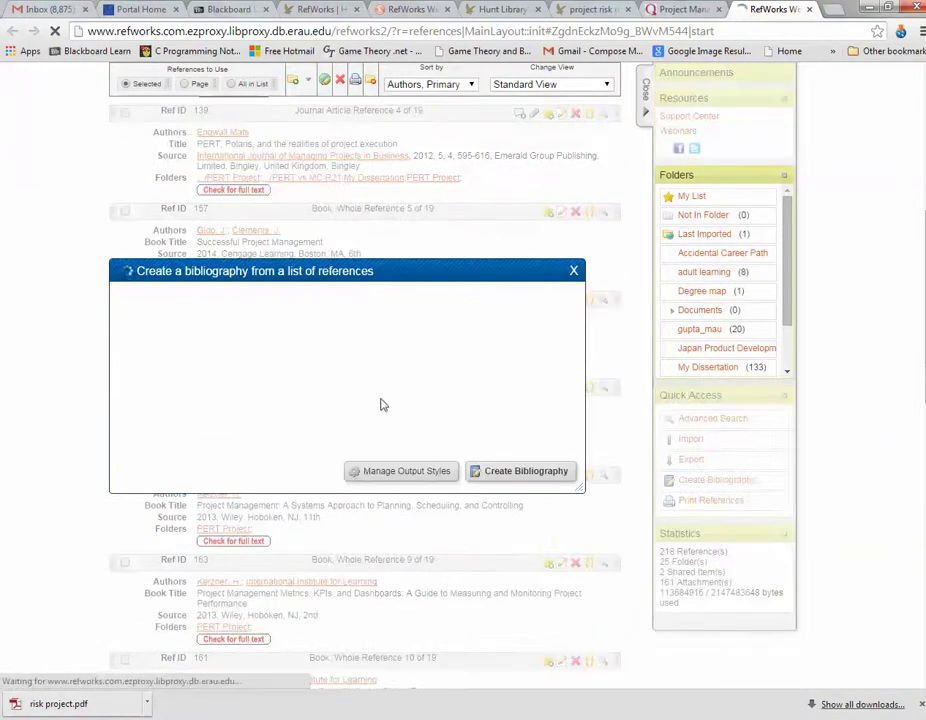
{"action": "left_click", "coordinate": [462, 350]}
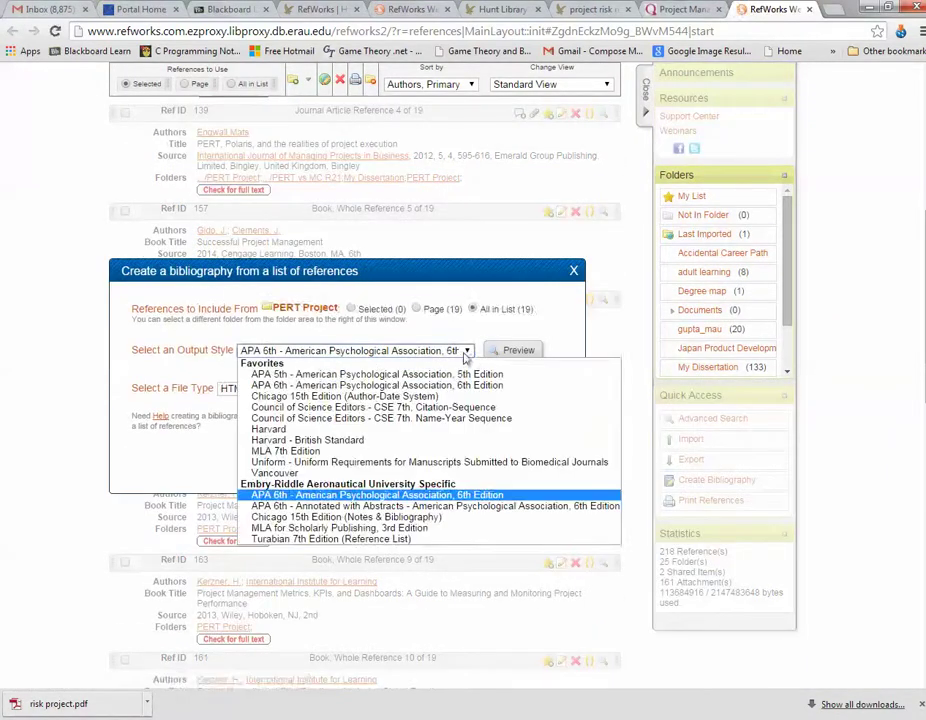
{"action": "left_click", "coordinate": [338, 385]}
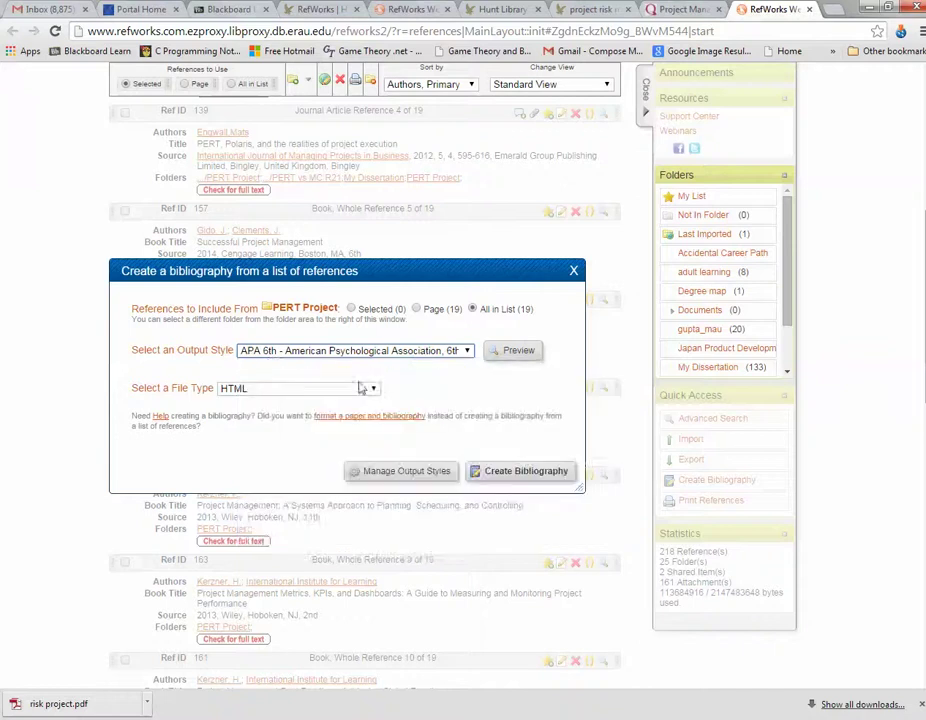
{"action": "left_click", "coordinate": [518, 472]}
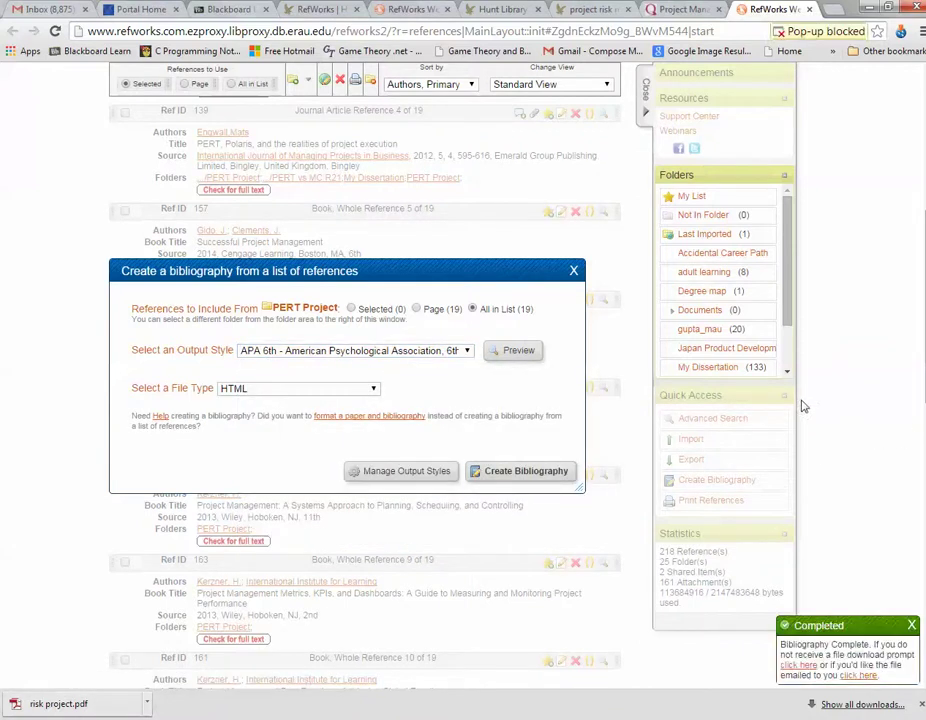
Step: Always allow pop-ups from RefWorks so the References page can open
{"action": "left_click", "coordinate": [820, 31]}
{"action": "left_click", "coordinate": [473, 88]}
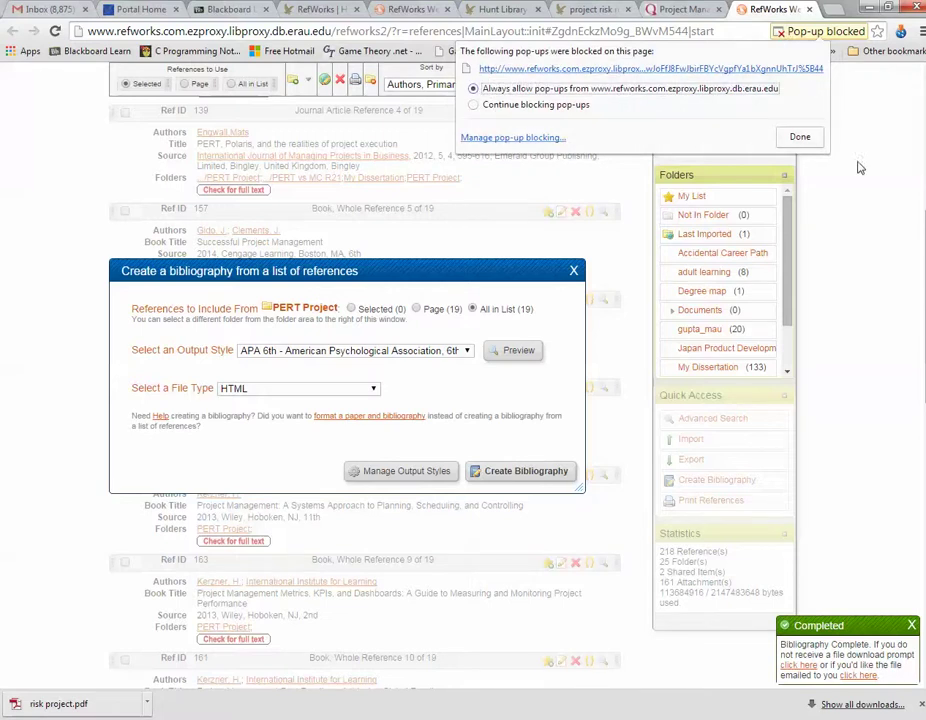
{"action": "left_click", "coordinate": [798, 140]}
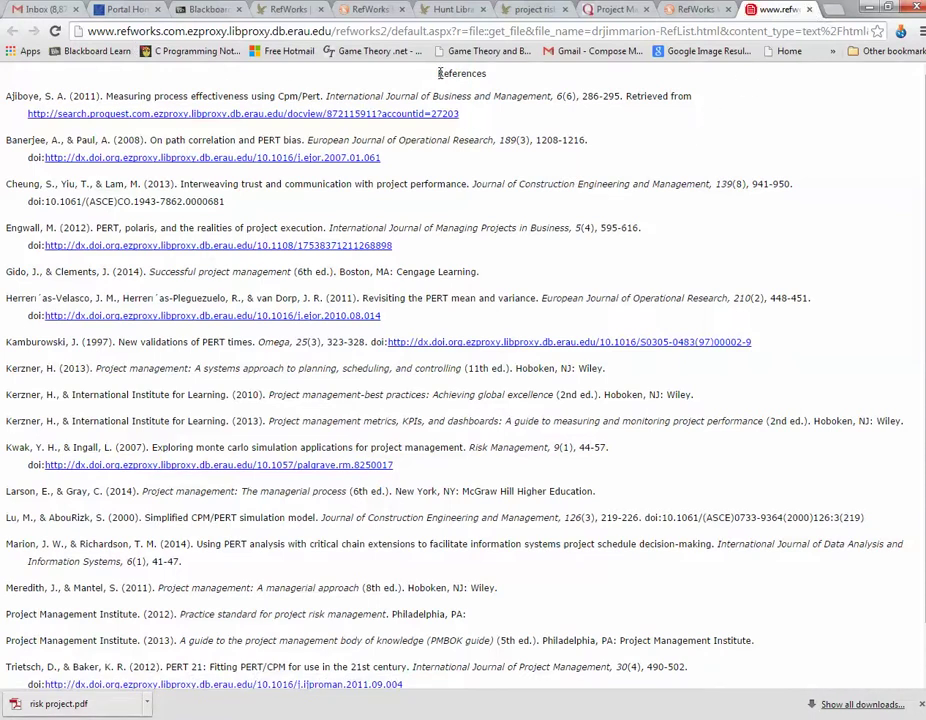
Step: Copy the APA References list and paste it on a new line below (Artto, 2013) in Word
{"action": "left_click_drag", "start_coordinate": [437, 73], "coordinate": [677, 687]}
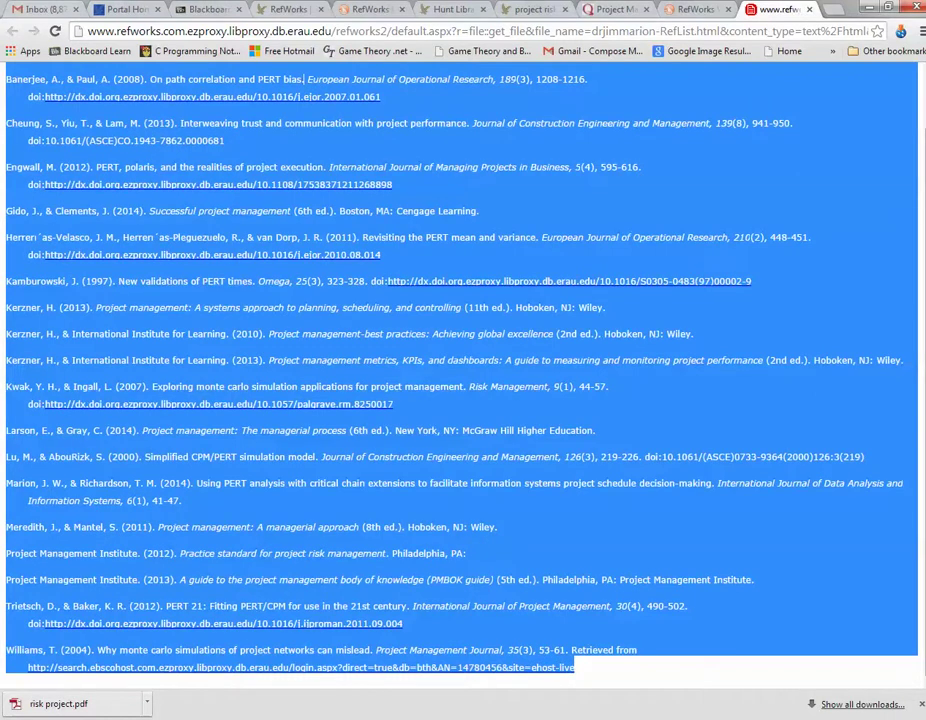
{"action": "mouse_move", "coordinate": [533, 657]}
{"action": "left_click", "coordinate": [692, 647]}
{"action": "key", "text": "Return"}
{"action": "key", "text": "ctrl+v"}
{"action": "scroll", "coordinate": [355, 330], "scroll_direction": "up", "scroll_amount": 3}
{"action": "scroll", "coordinate": [355, 330], "scroll_direction": "up", "scroll_amount": 15}
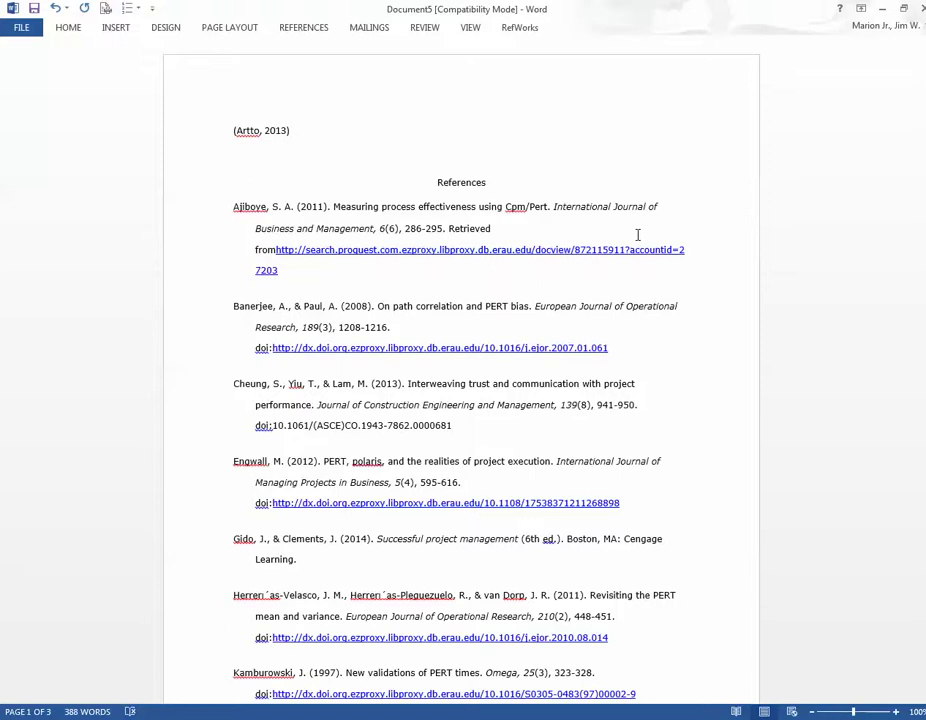
{"action": "left_click", "coordinate": [517, 30]}
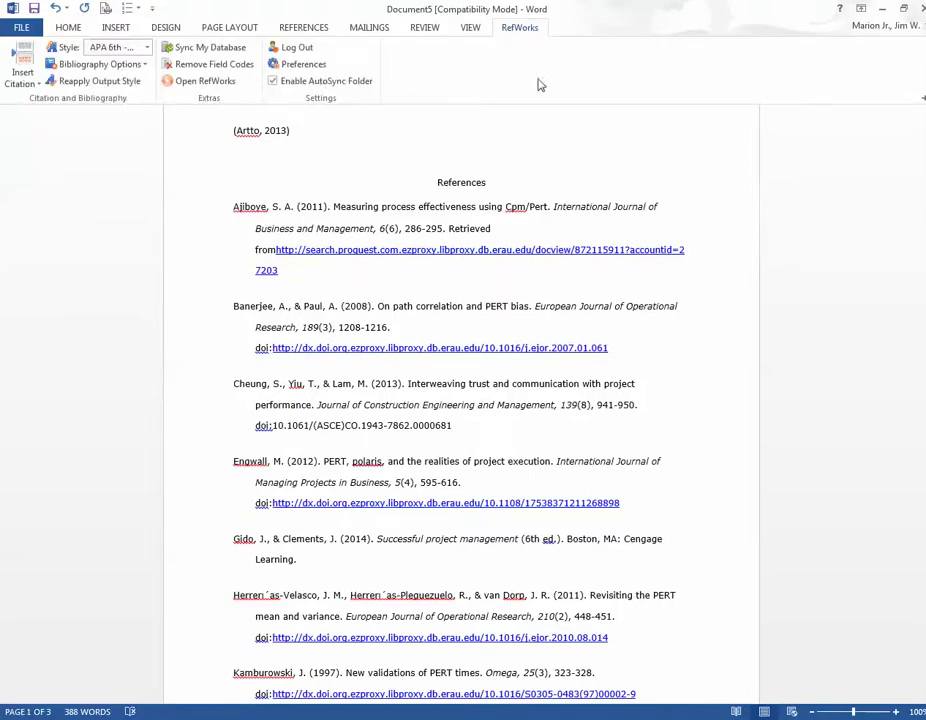
{"action": "left_click", "coordinate": [290, 132]}
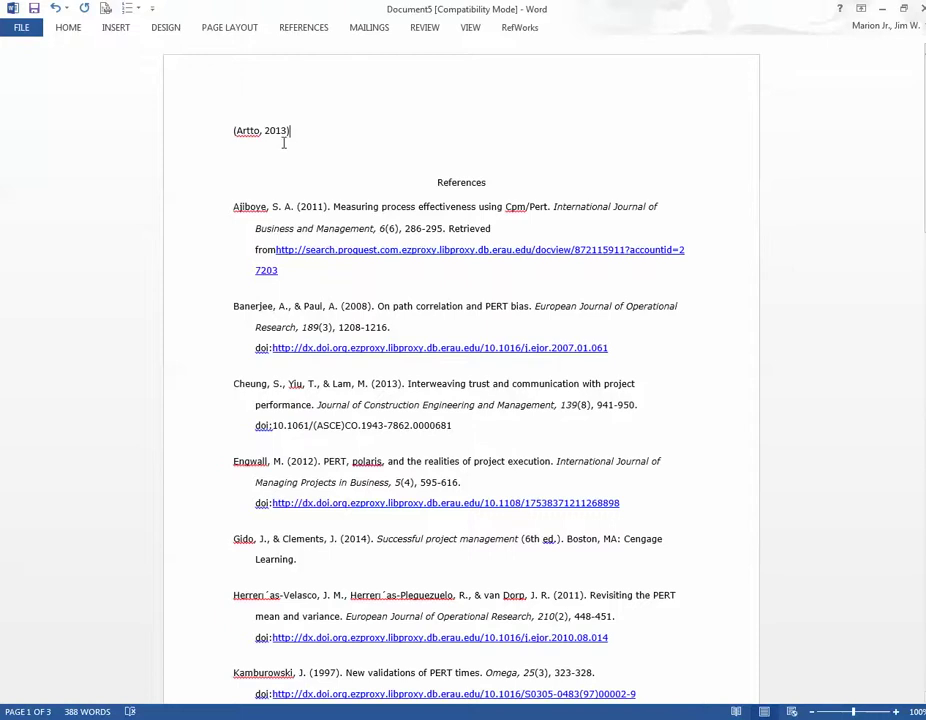
{"action": "scroll", "coordinate": [293, 128], "scroll_direction": "down", "scroll_amount": 1}
{"action": "scroll", "coordinate": [489, 160], "scroll_direction": "up", "scroll_amount": 1}
{"action": "scroll", "coordinate": [448, 156], "scroll_direction": "down", "scroll_amount": 15}
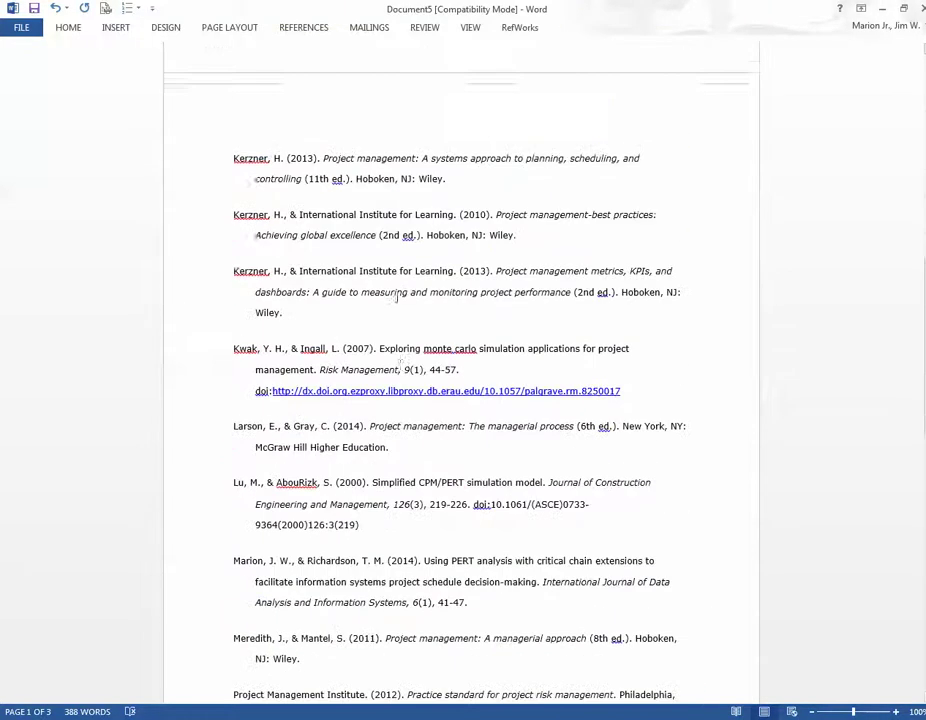
{"action": "scroll", "coordinate": [598, 419], "scroll_direction": "up", "scroll_amount": 15}
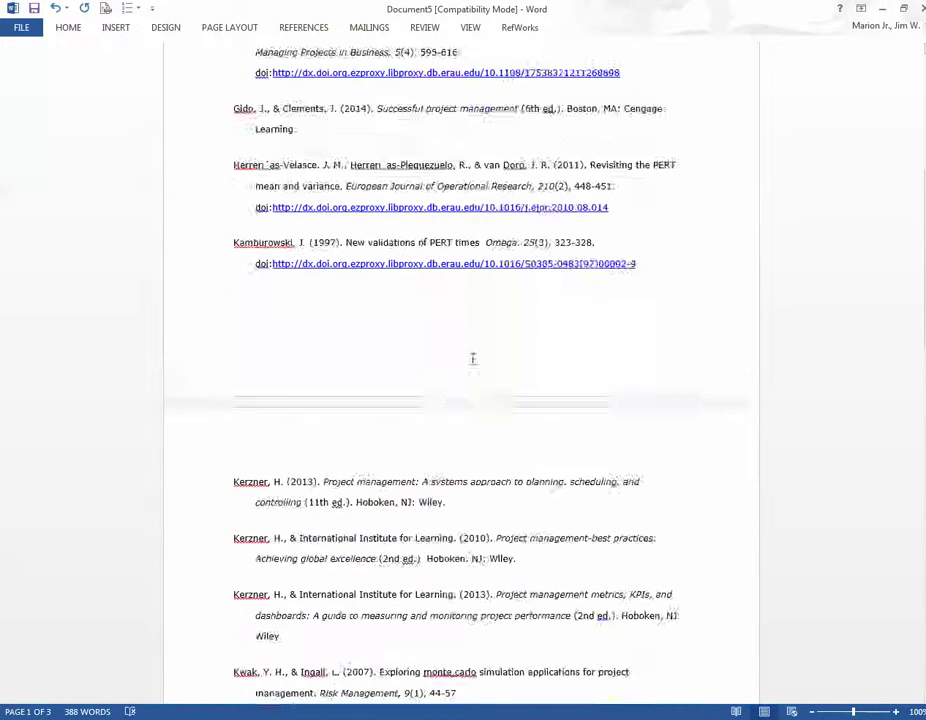
{"action": "scroll", "coordinate": [529, 375], "scroll_direction": "up", "scroll_amount": 3}
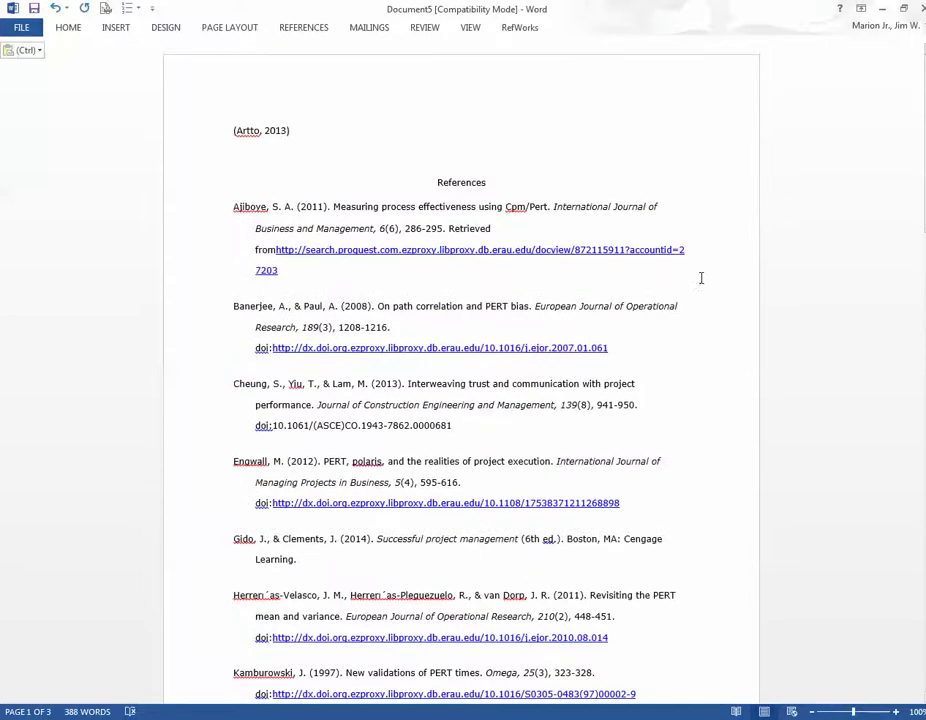